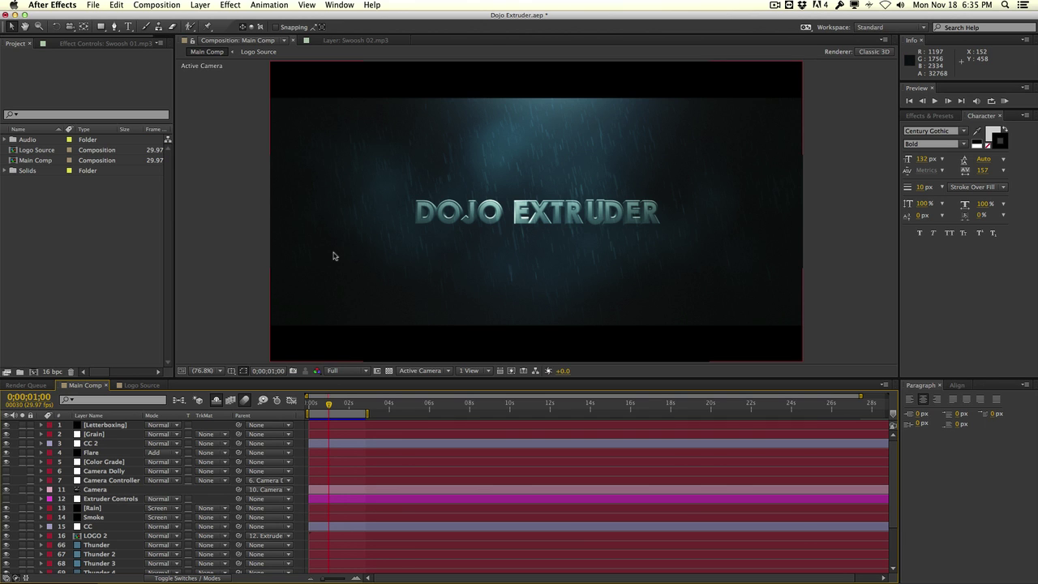
# Preview the finished title animation and scrub to the frame where it is half assembled
pyautogui.press('space')
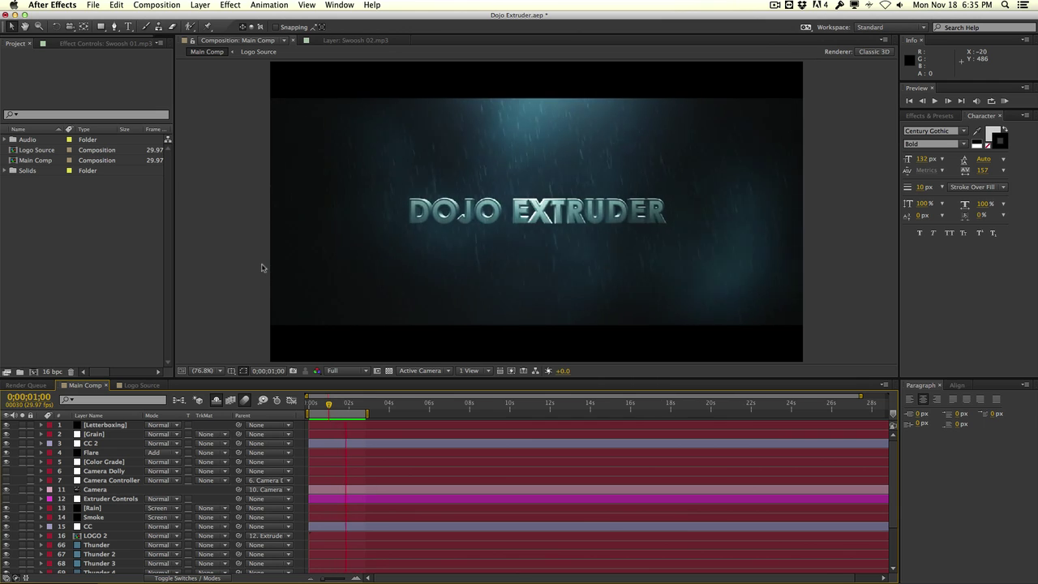
pyautogui.click(261, 266)
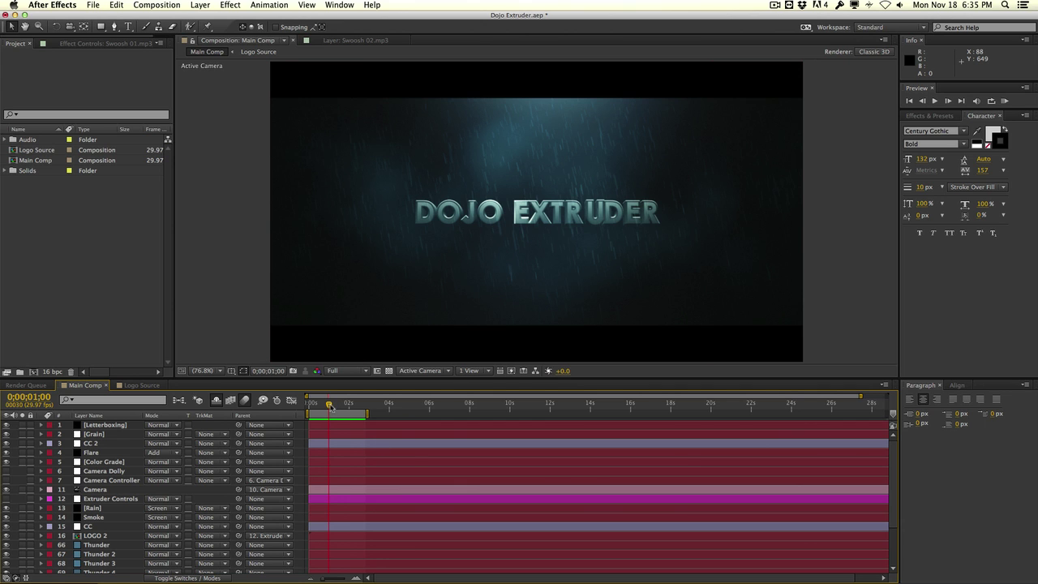
pyautogui.moveTo(329, 403)
pyautogui.mouseDown()
pyautogui.moveTo(343, 406)
pyautogui.moveTo(321, 410)
pyautogui.moveTo(333, 408)
pyautogui.mouseUp()
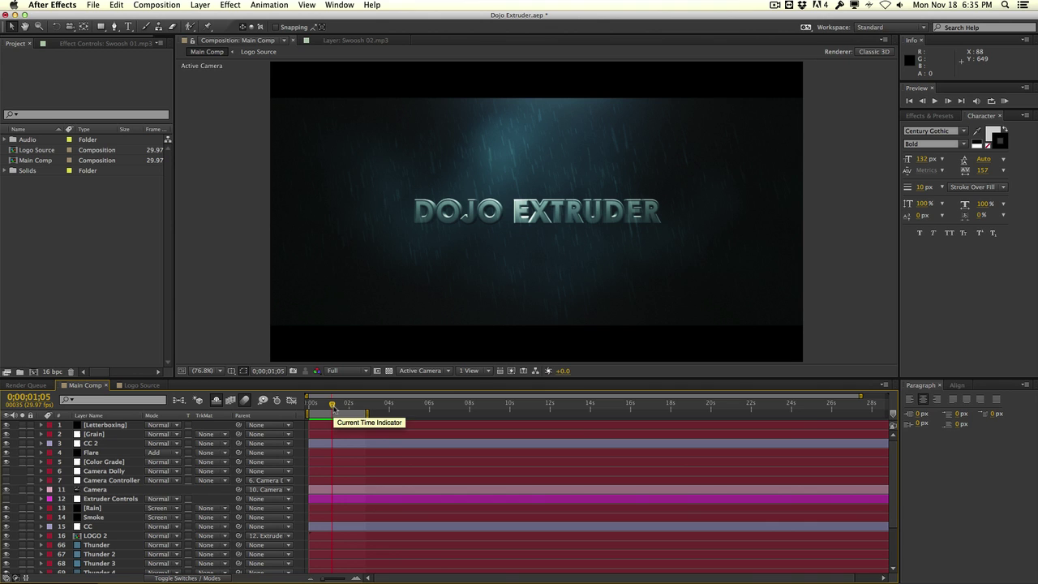
pyautogui.moveTo(333, 405); pyautogui.dragTo(321, 407)
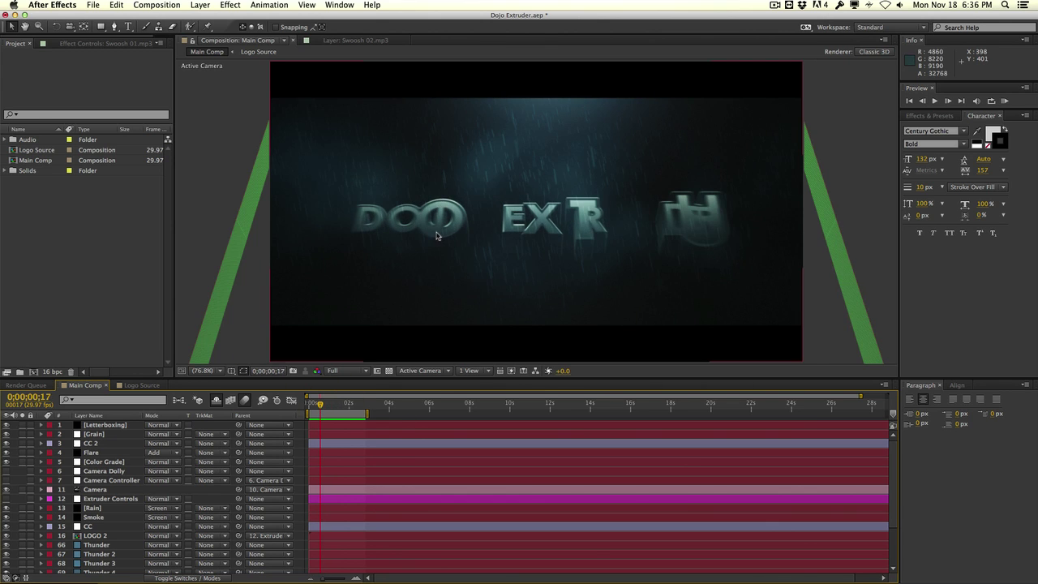
pyautogui.moveTo(321, 406); pyautogui.dragTo(337, 403)
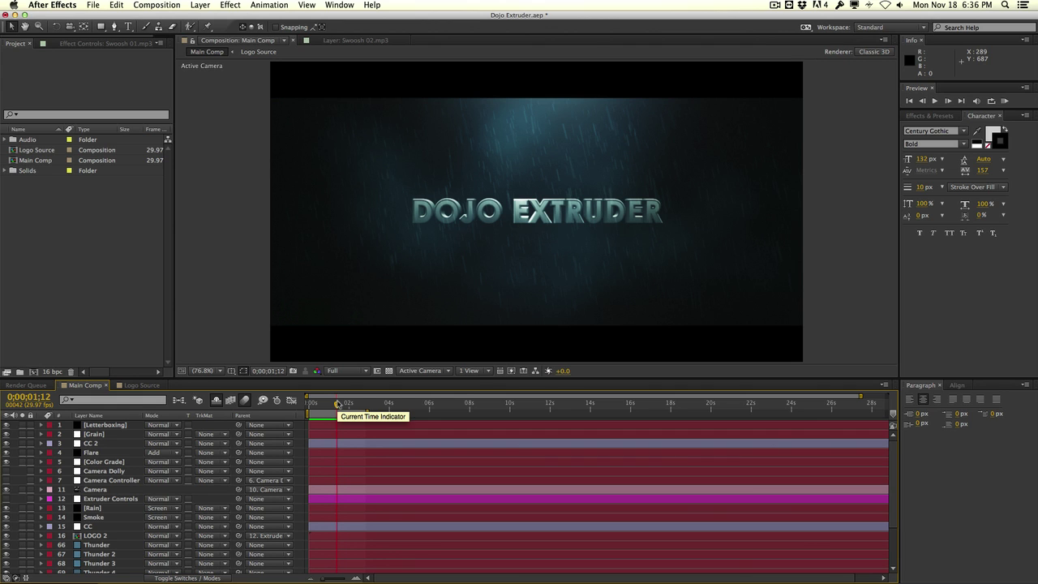
pyautogui.moveTo(337, 404)
pyautogui.mouseDown()
pyautogui.moveTo(324, 411)
pyautogui.moveTo(335, 409)
pyautogui.mouseUp()
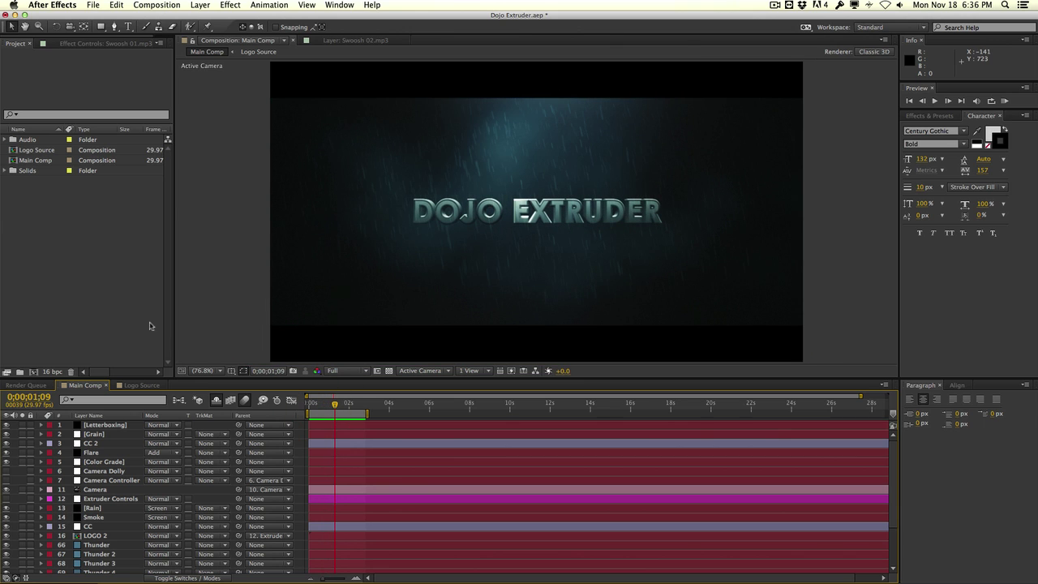
# Create a new composition named '3D Extruded Comp', 1280×720, 10 seconds long
pyautogui.click(157, 5)
pyautogui.click(165, 16)
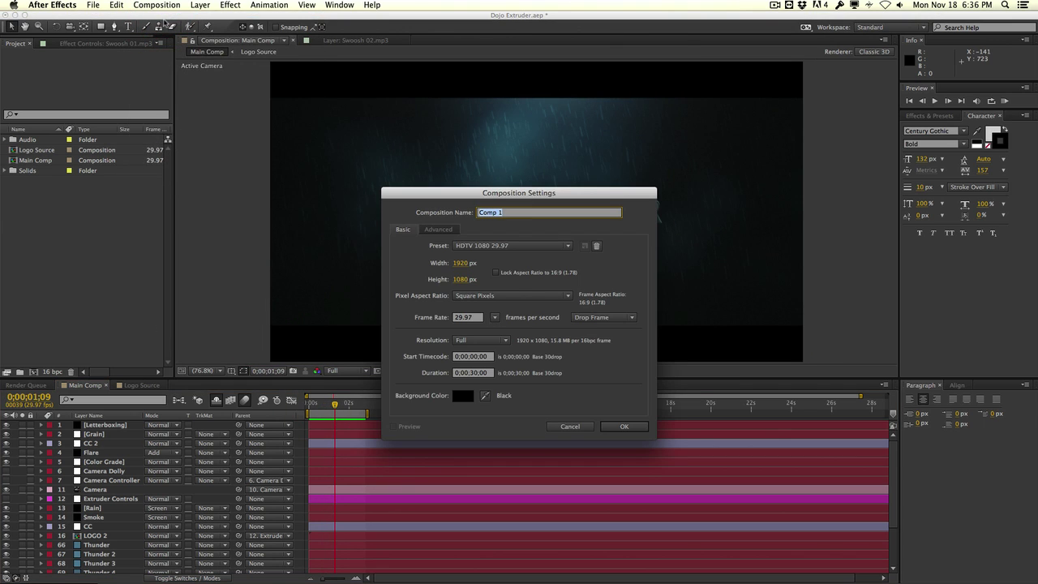
pyautogui.write('3D Extruded Comp')
pyautogui.click(461, 262)
pyautogui.write('128')
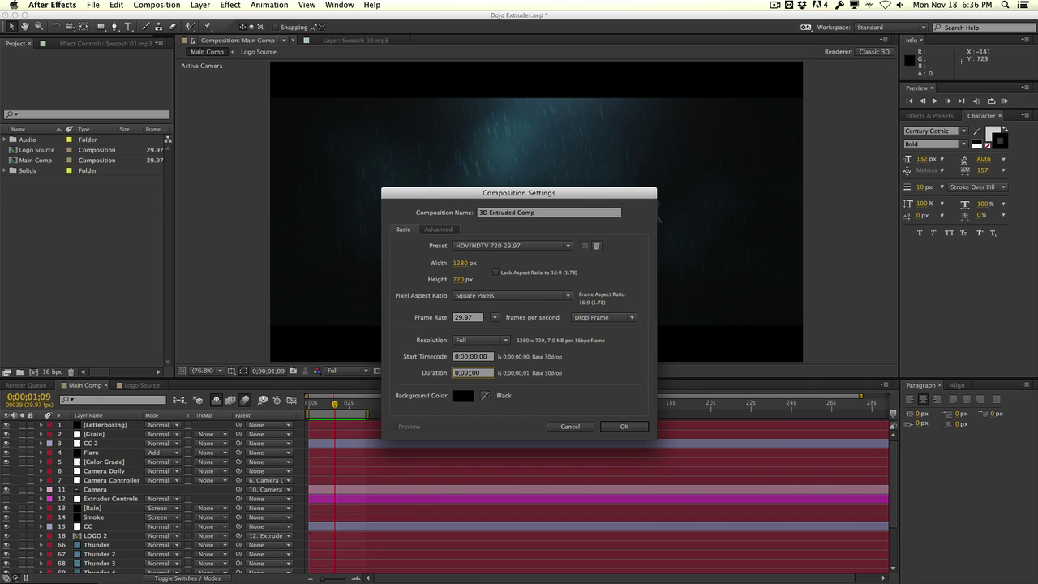
pyautogui.write('10')
pyautogui.press('Return')
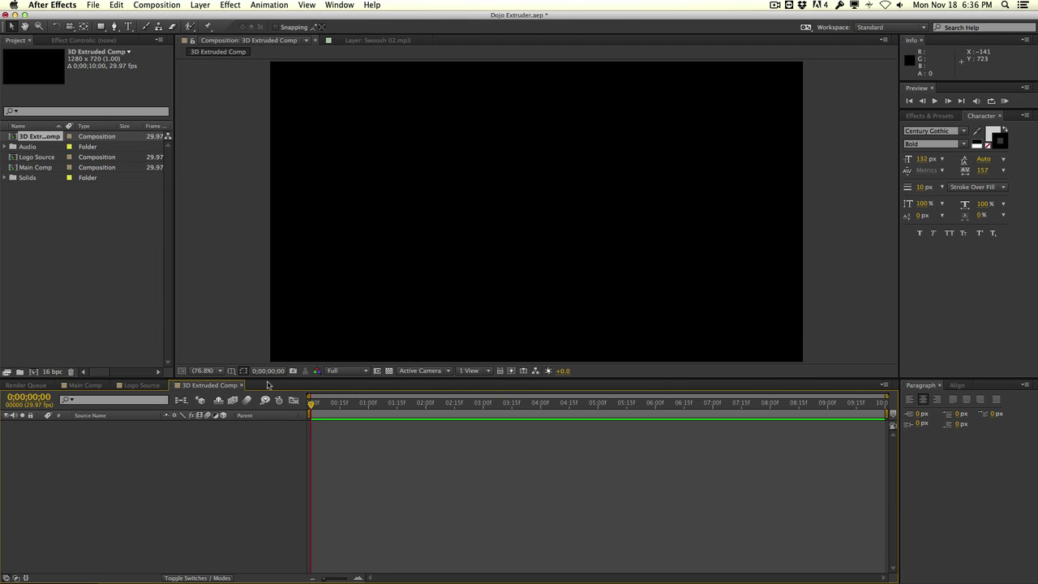
# Add a text layer reading '3D TEXT' and set its font size to 94 px
pyautogui.click(199, 5)
pyautogui.moveTo(215, 22)
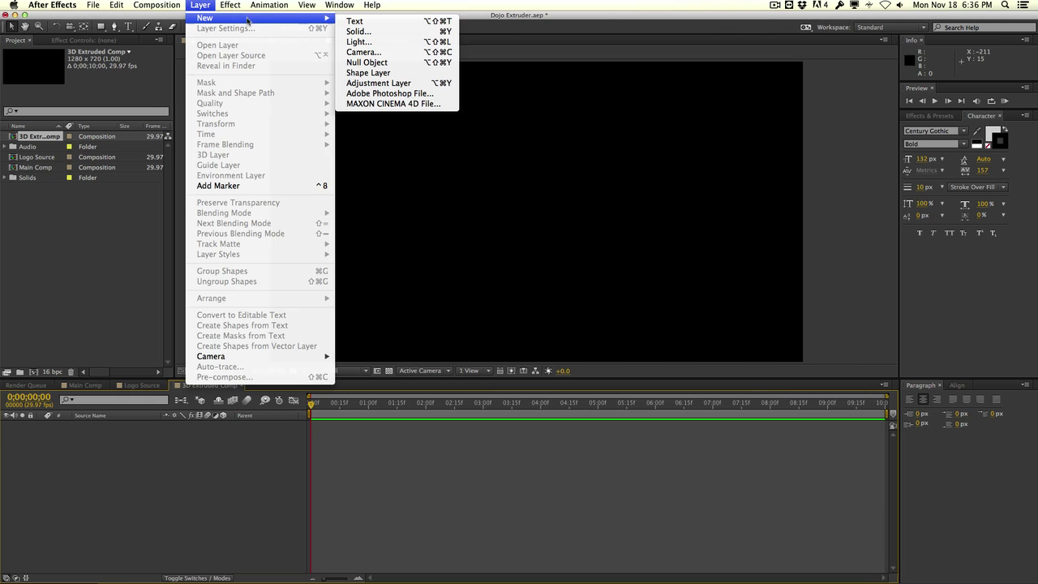
pyautogui.click(357, 23)
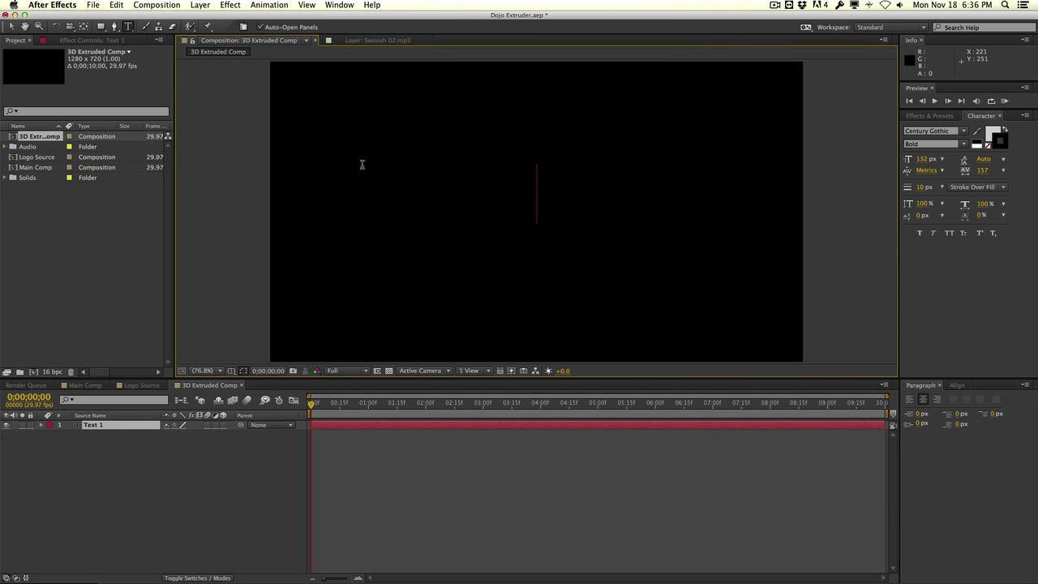
pyautogui.write('3D TEXT')
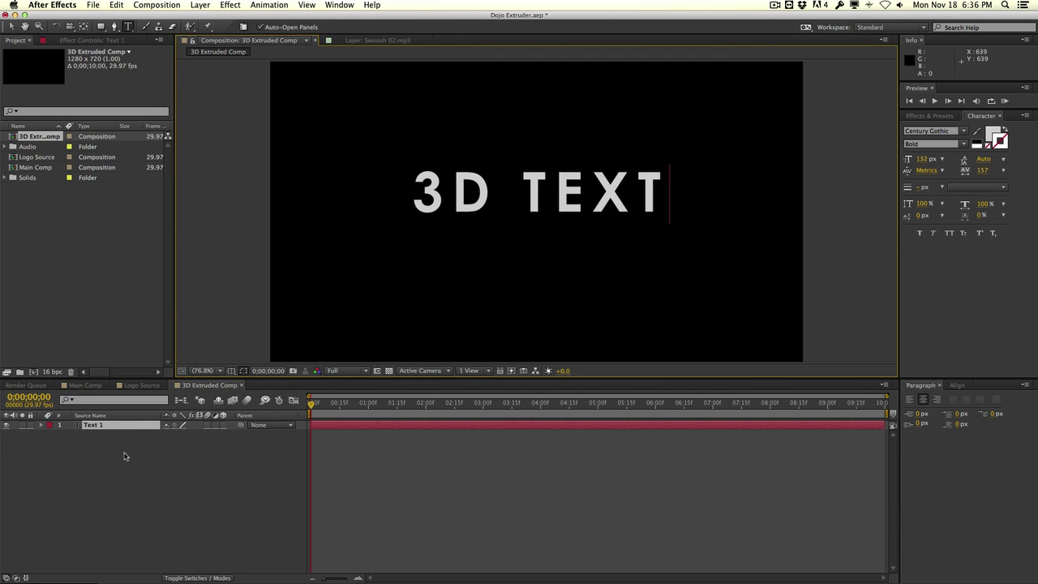
pyautogui.press('super+a')
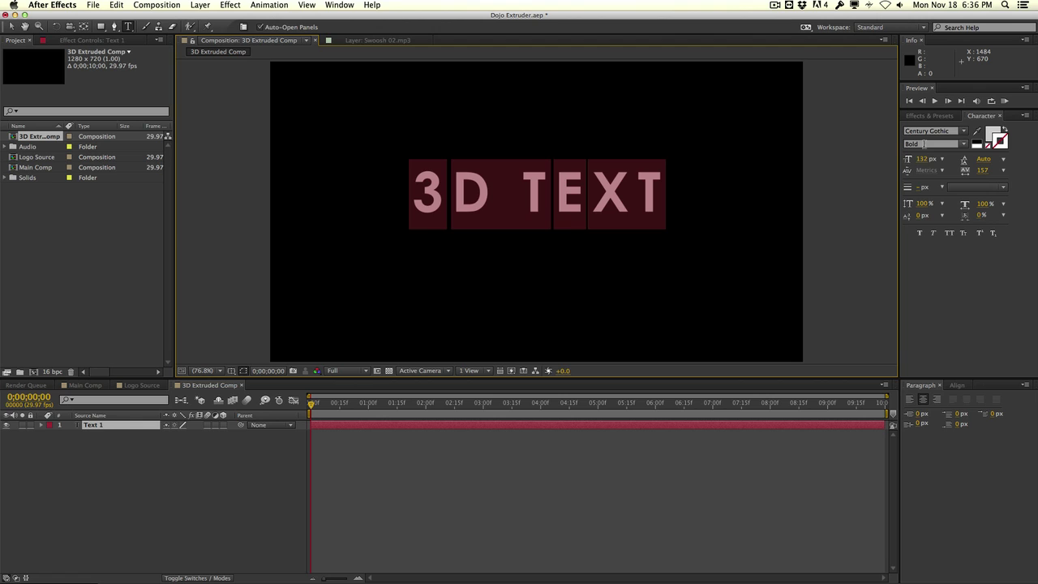
pyautogui.moveTo(920, 159); pyautogui.dragTo(907, 165)
# Centre the 3D TEXT horizontally and vertically in the frame and reselect its layer
pyautogui.click(957, 386)
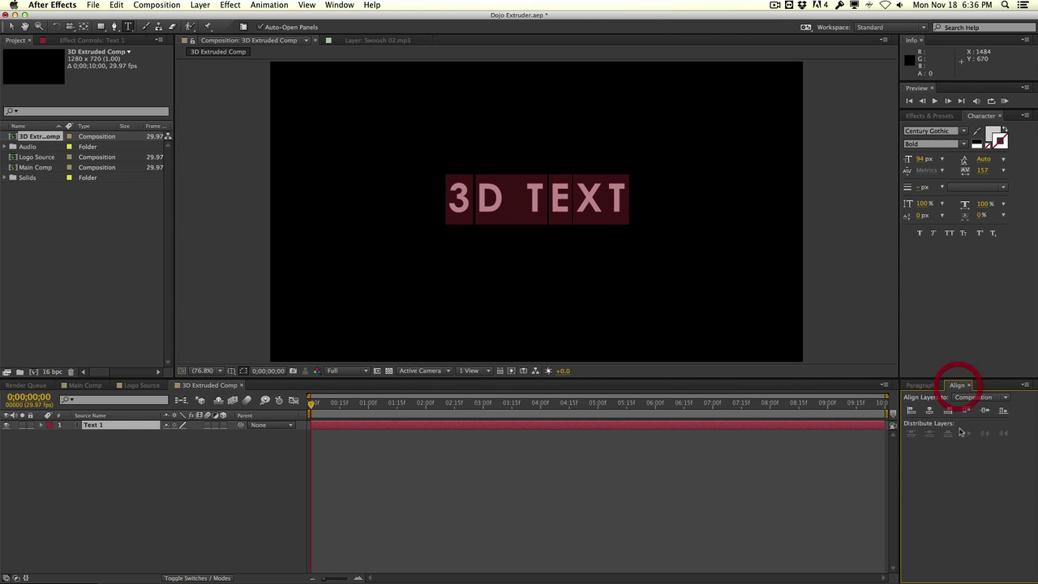
pyautogui.click(930, 411)
pyautogui.click(984, 409)
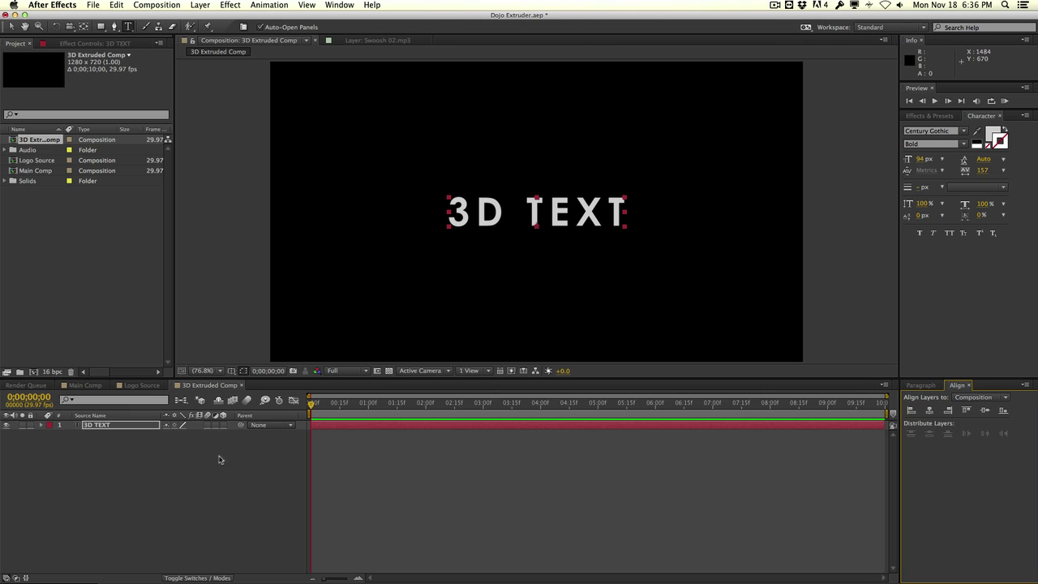
pyautogui.click(172, 468)
pyautogui.click(53, 425)
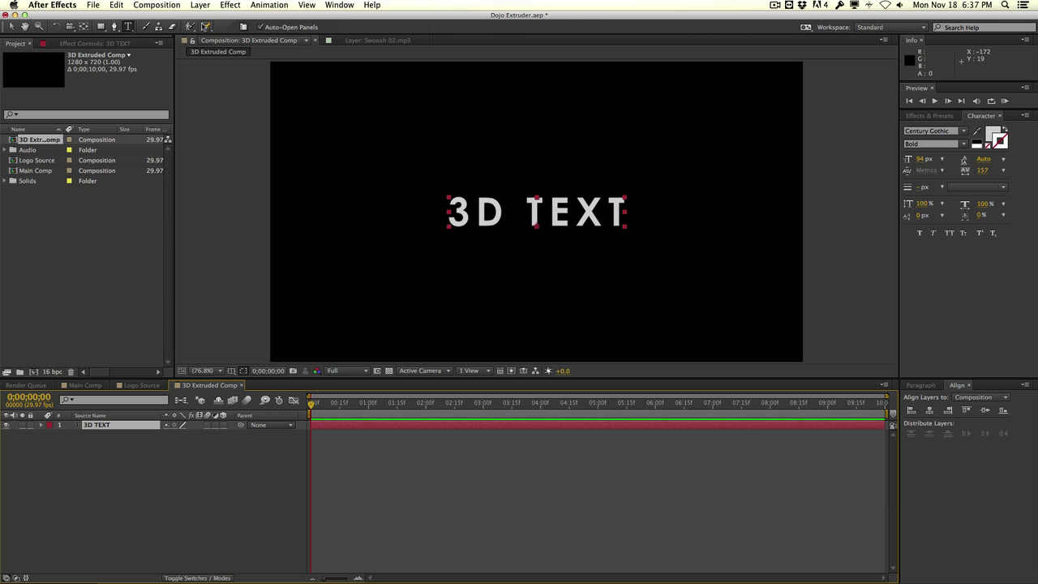
pyautogui.click(201, 5)
# Pre-compose the 3D TEXT layer into a new composition named 'Source Text'
pyautogui.click(217, 377)
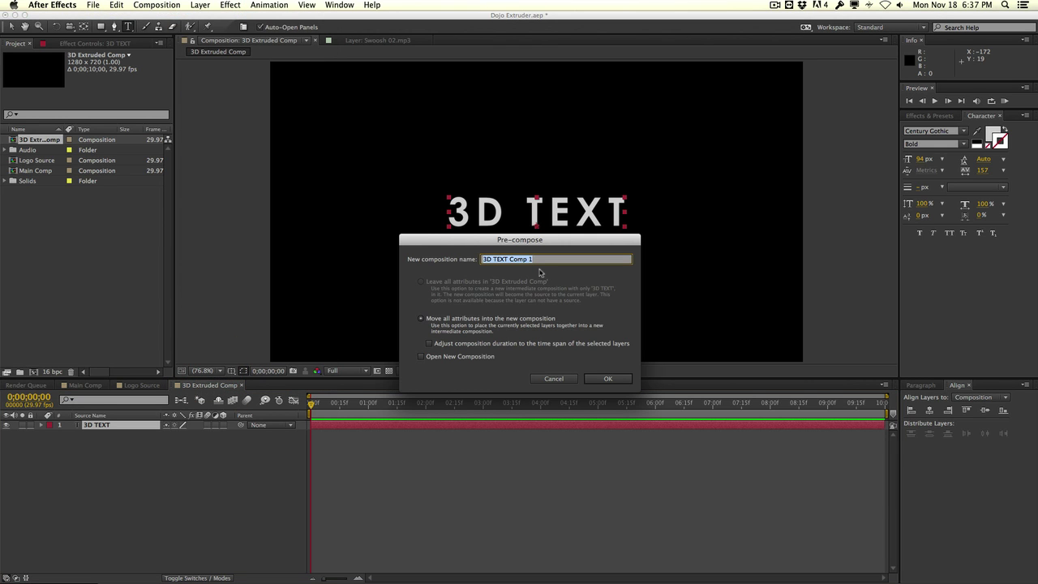
pyautogui.write('Source Text')
pyautogui.press('Return')
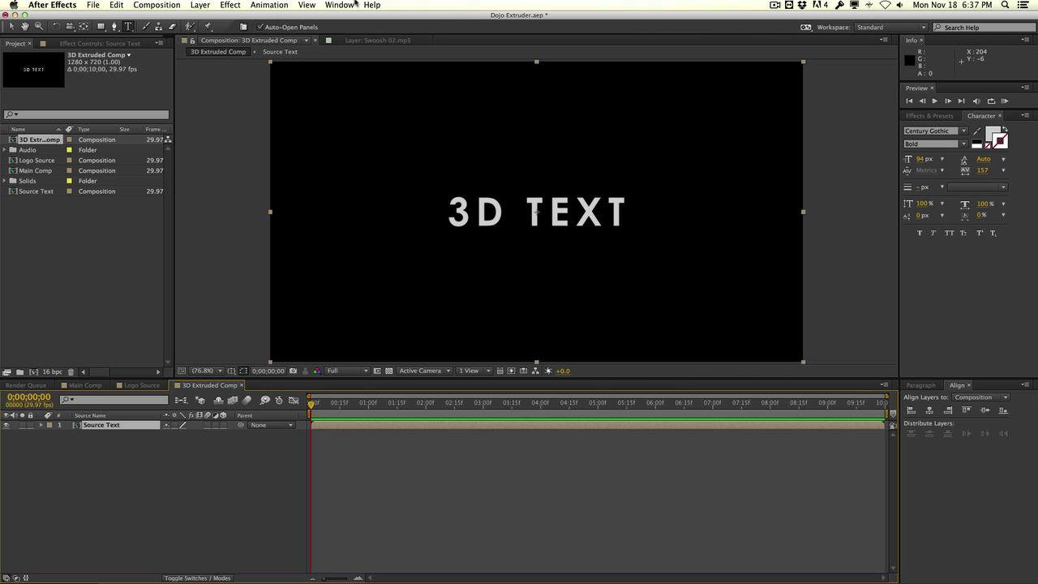
# Launch the Dojo Extruder script and position its panel over the composition
pyautogui.click(355, 4)
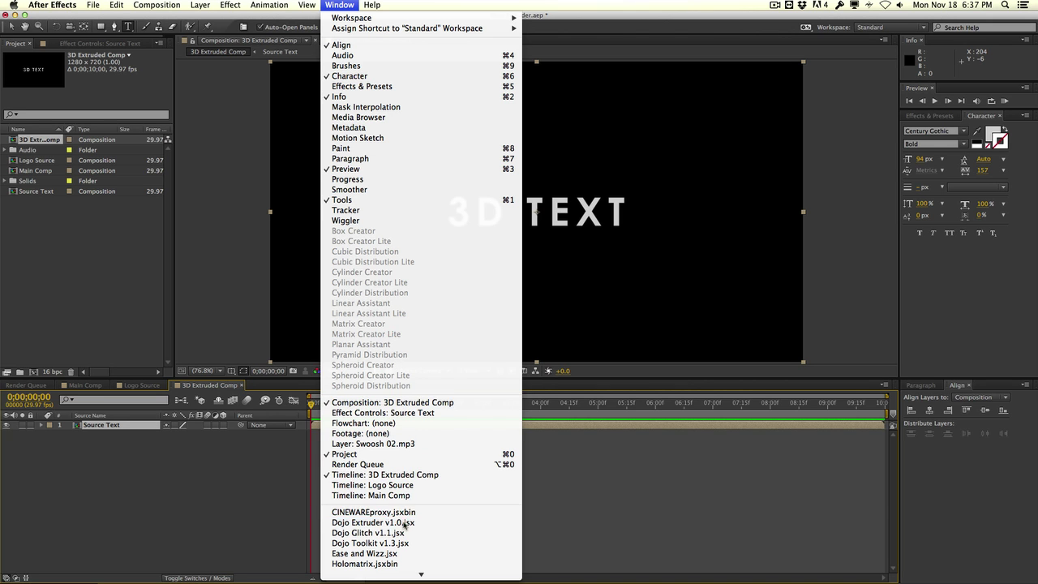
pyautogui.click(404, 526)
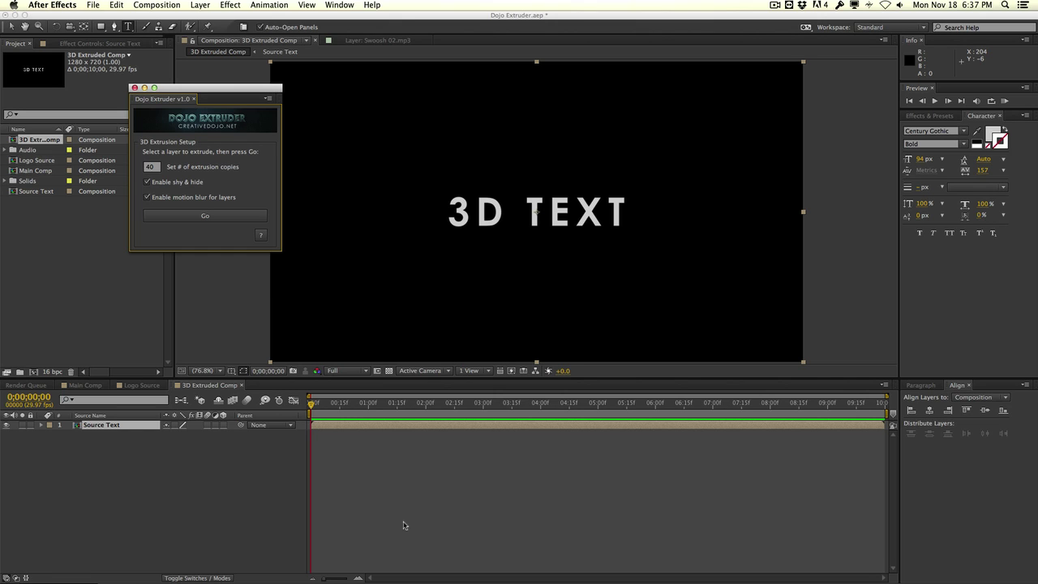
pyautogui.moveTo(244, 91); pyautogui.dragTo(219, 96)
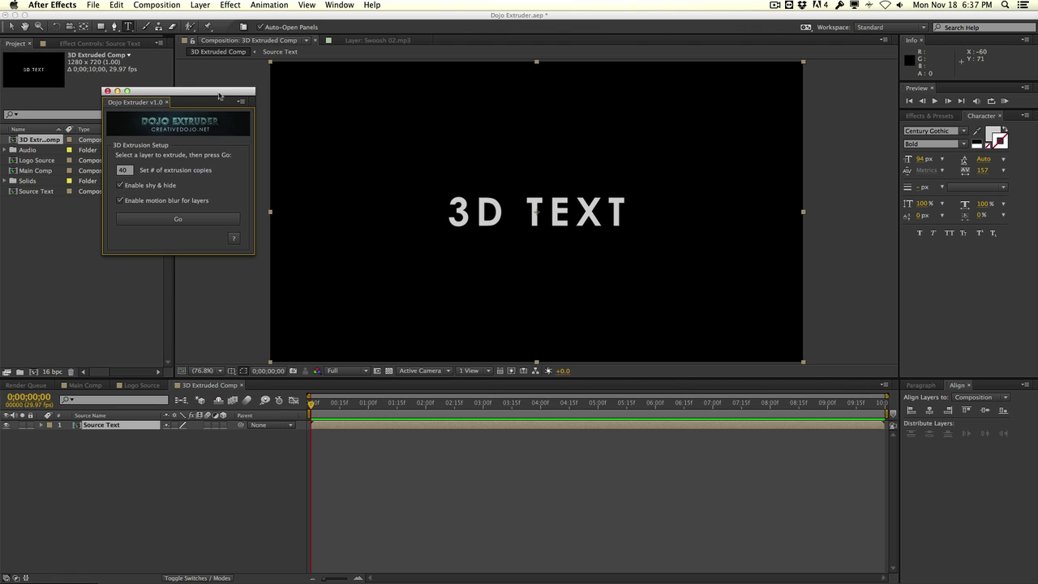
pyautogui.moveTo(219, 96); pyautogui.dragTo(341, 114)
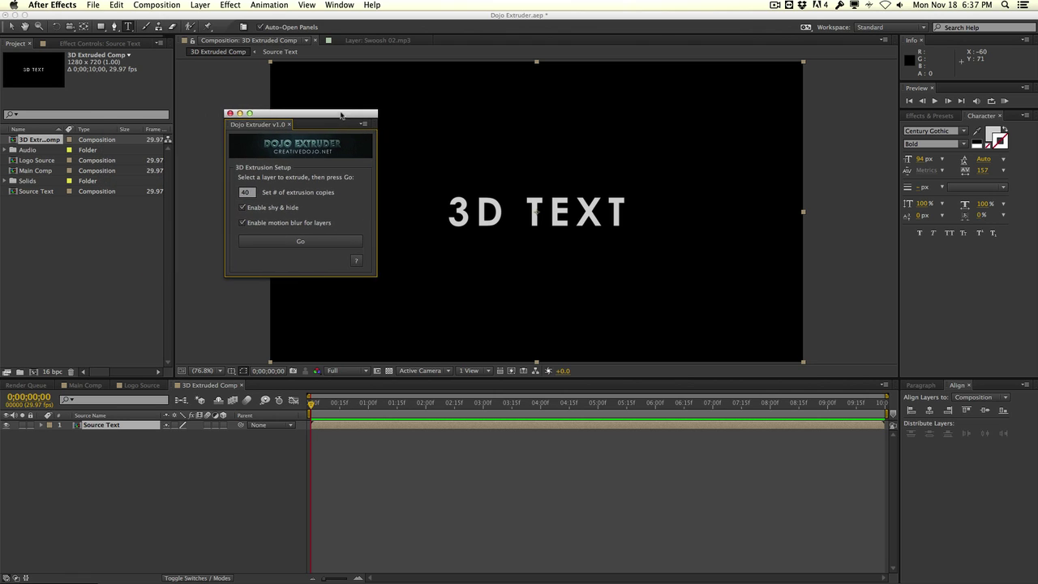
pyautogui.click(156, 450)
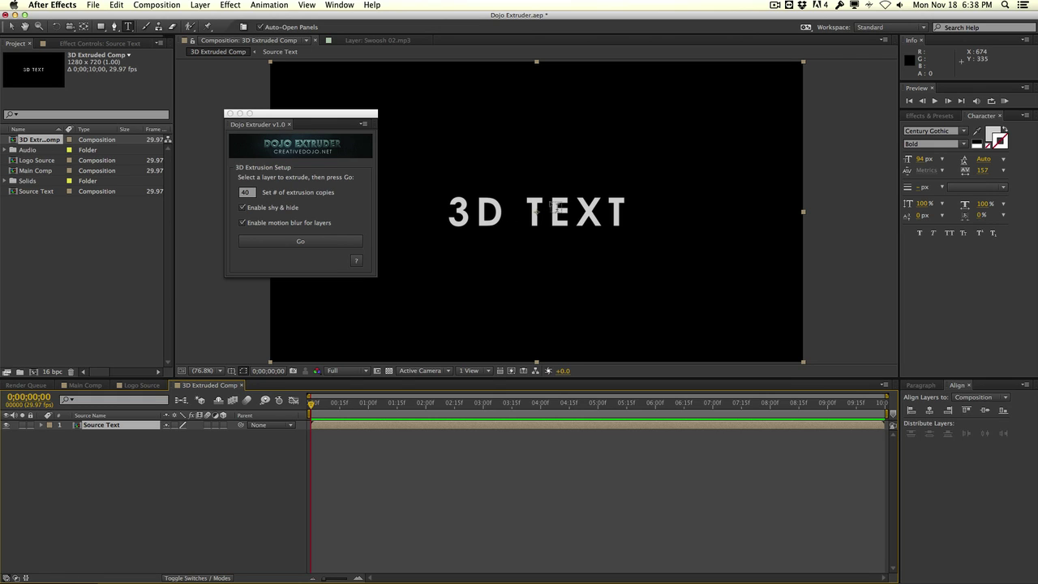
# Set extrusion copies to 50 and extrude the Source Text layer
pyautogui.click(243, 194)
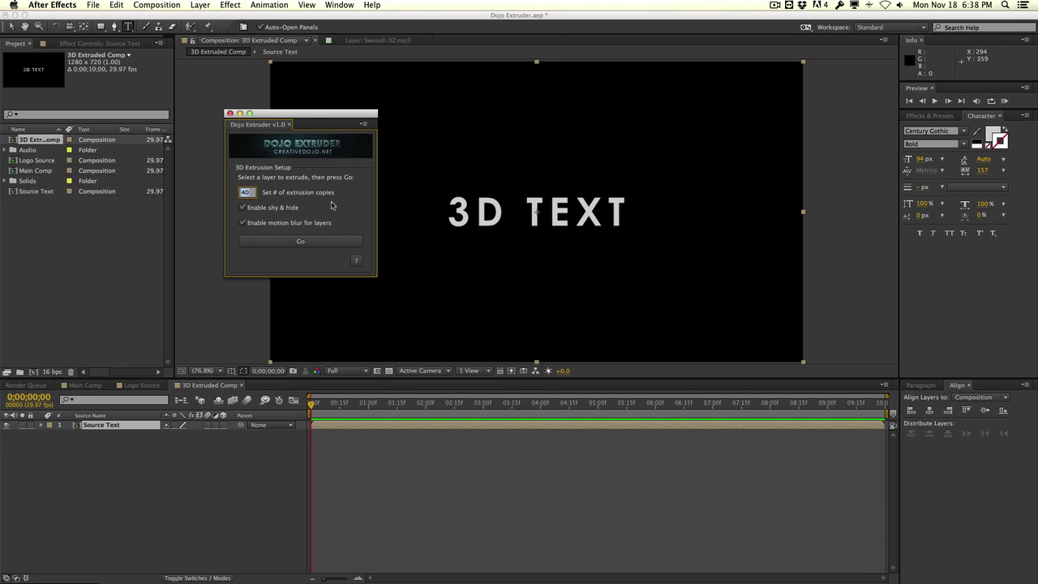
pyautogui.write('50')
pyautogui.click(258, 240)
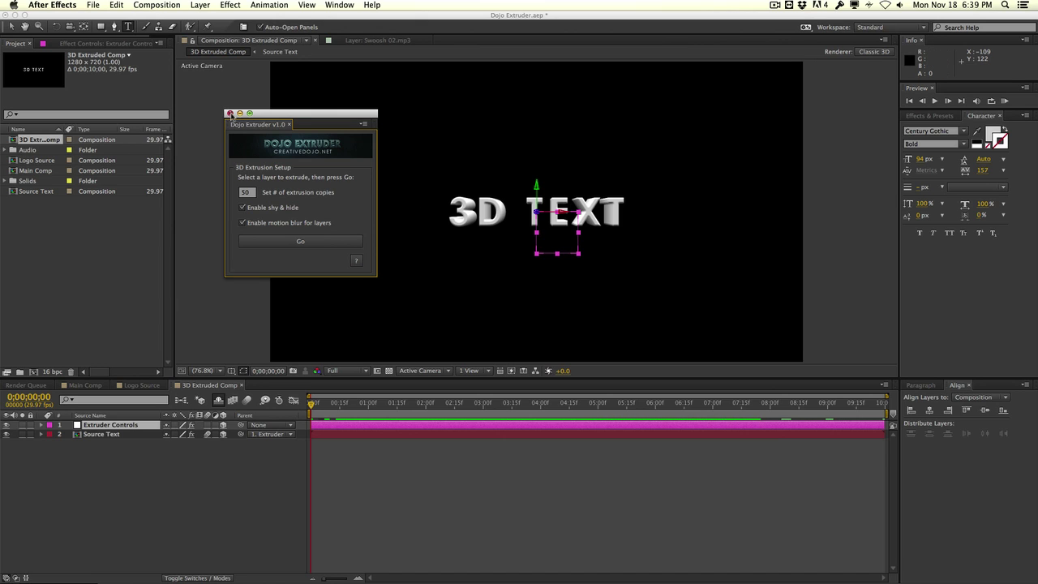
# Close Dojo Extruder, turn on Draft 3D, and hide the per-character copy layers with the Shy switch
pyautogui.click(229, 112)
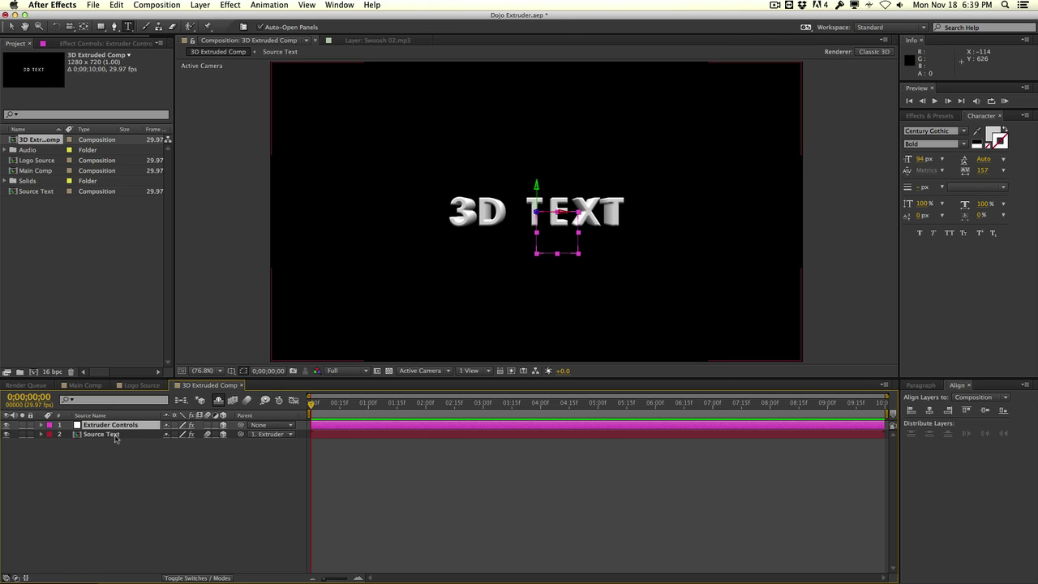
pyautogui.click(109, 436)
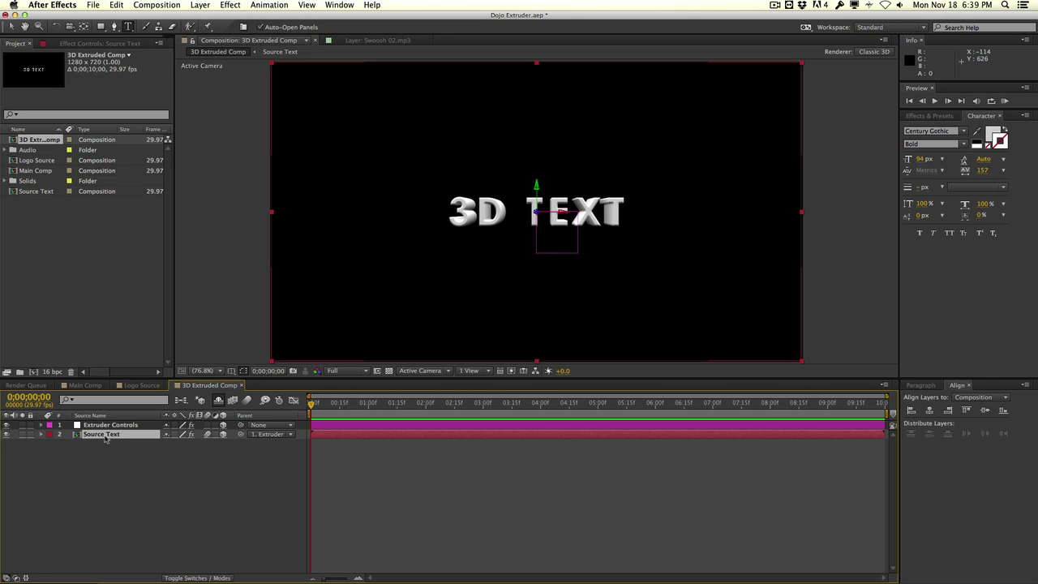
pyautogui.click(219, 402)
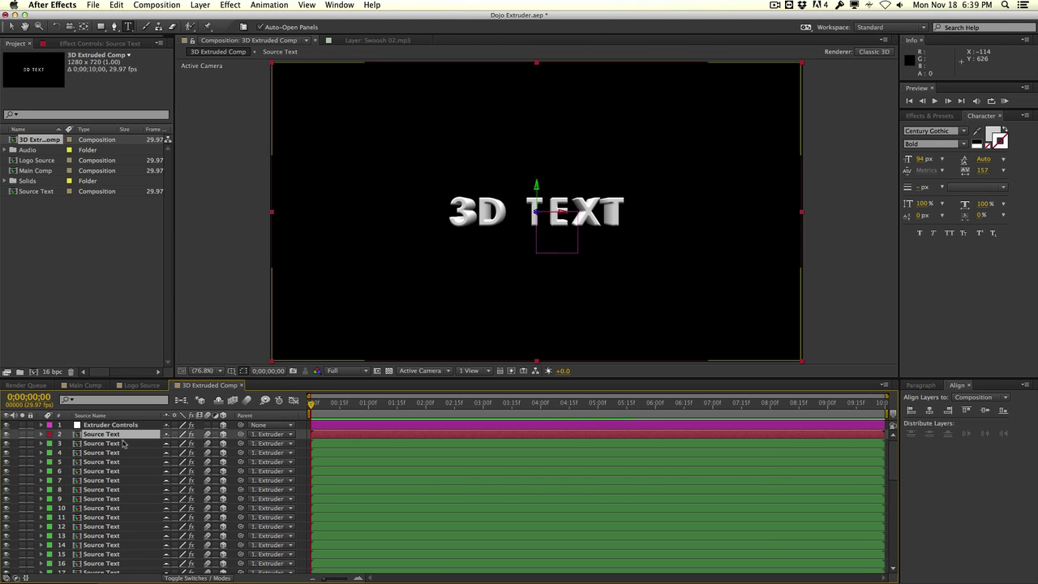
pyautogui.scroll(-10, 122, 442)
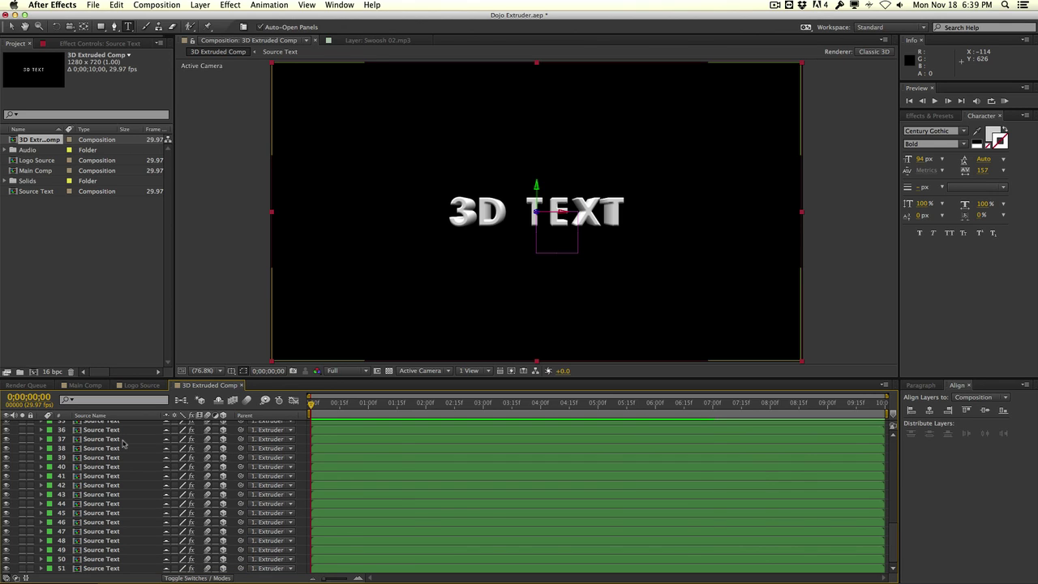
pyautogui.scroll(10, 122, 443)
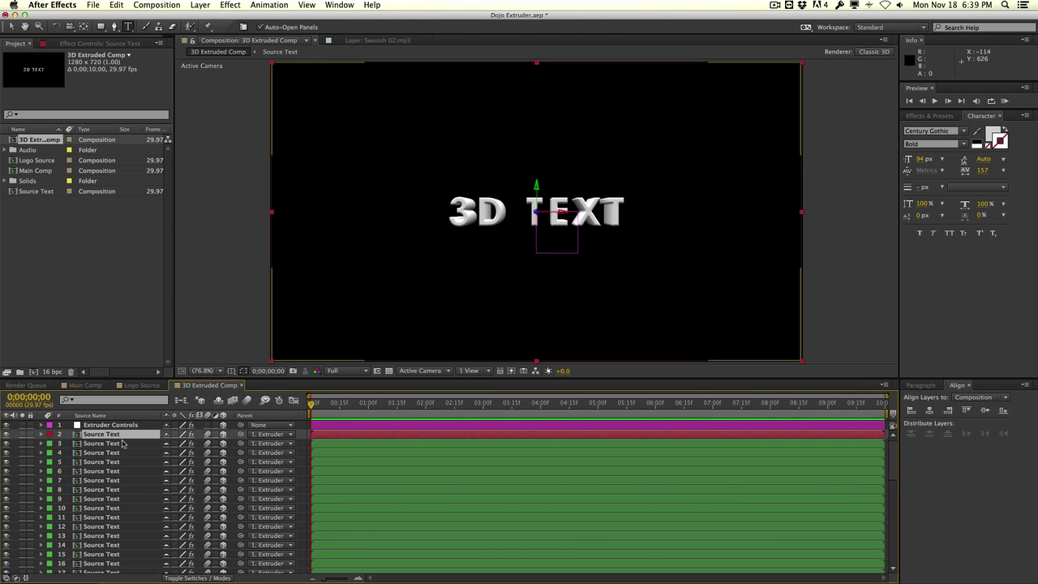
pyautogui.click(220, 401)
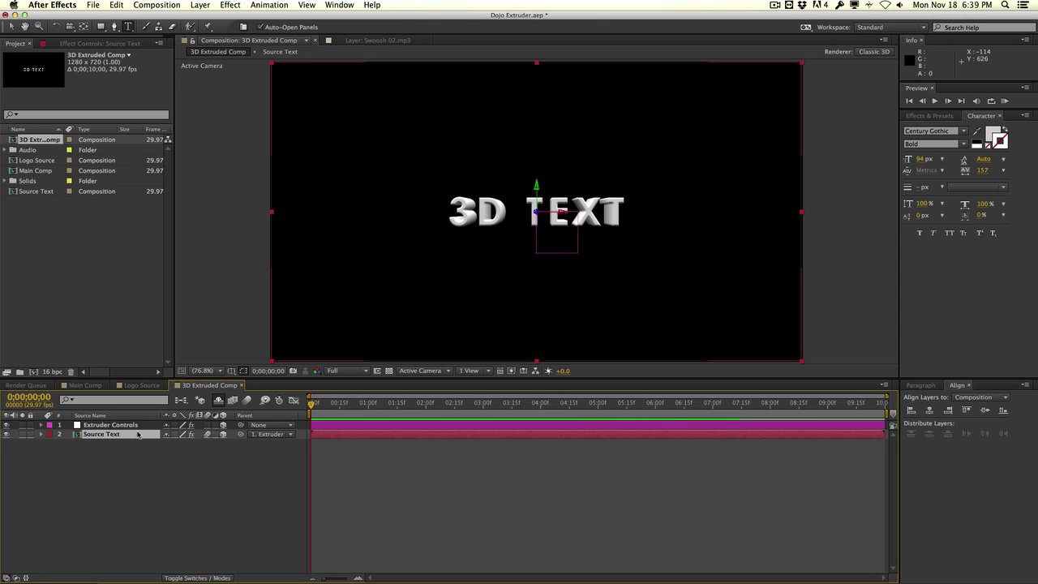
# Set the Extruder Controls Extrusion Depth to 50 and its Y Rotation to -20°
pyautogui.click(122, 43)
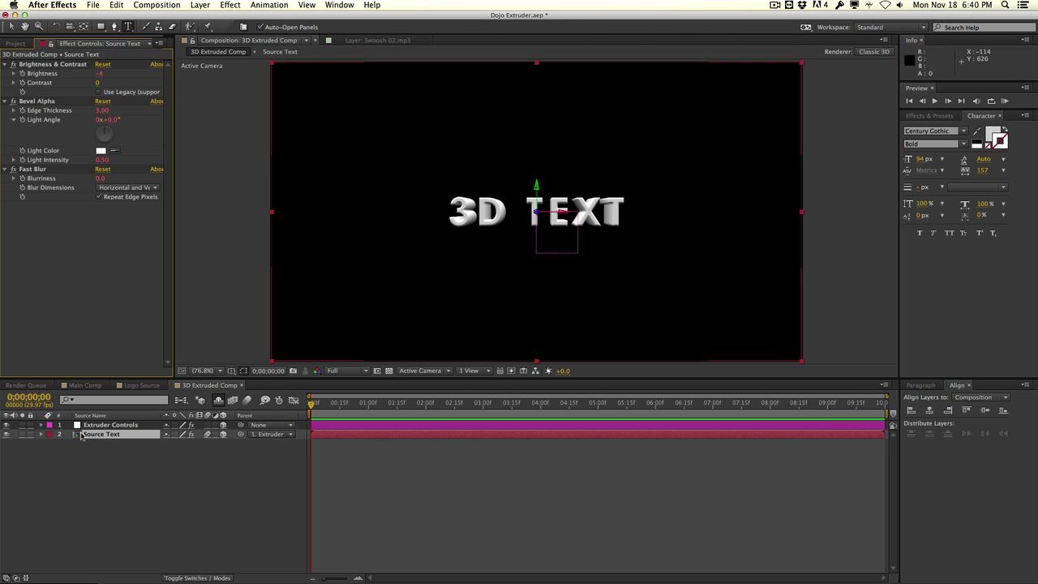
pyautogui.click(103, 425)
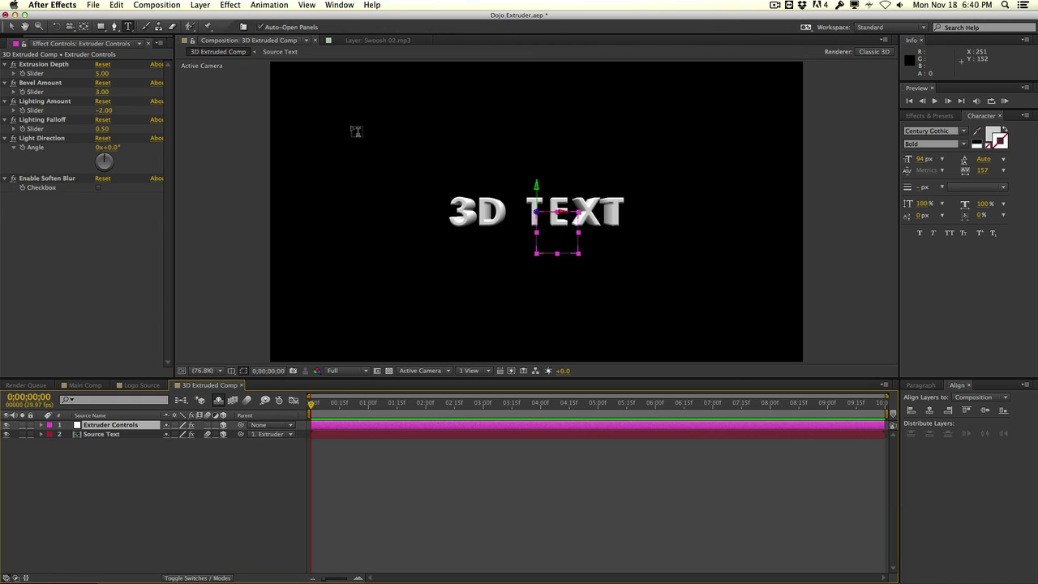
pyautogui.click(104, 73)
pyautogui.write('5')
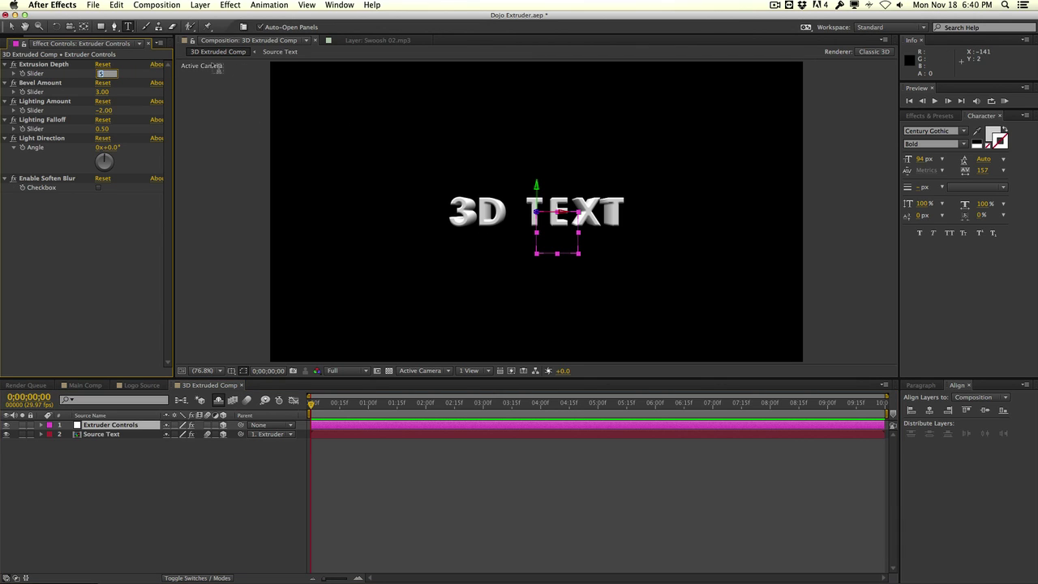
pyautogui.write('0')
pyautogui.press('Return')
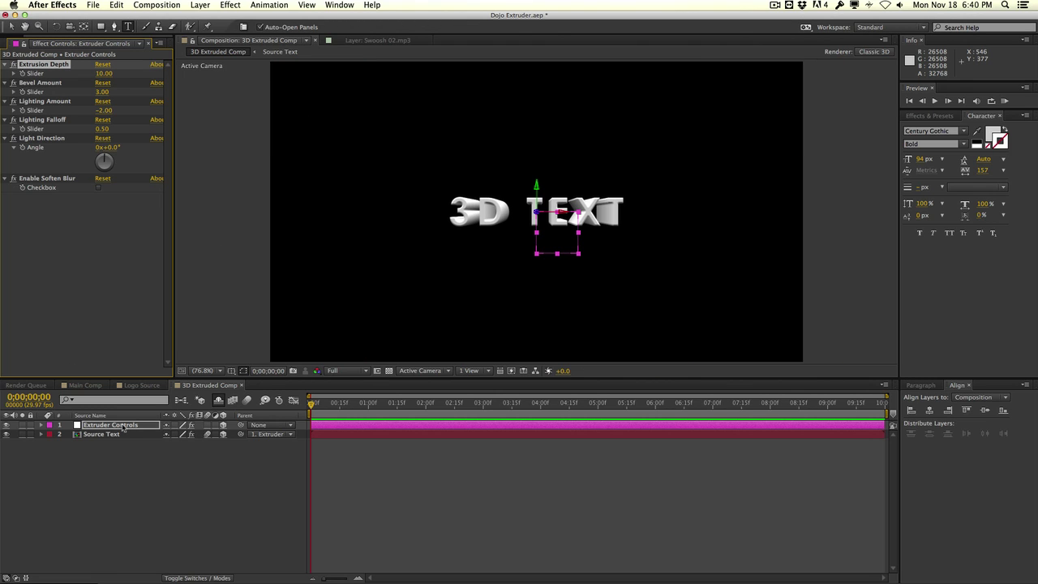
pyautogui.press('r')
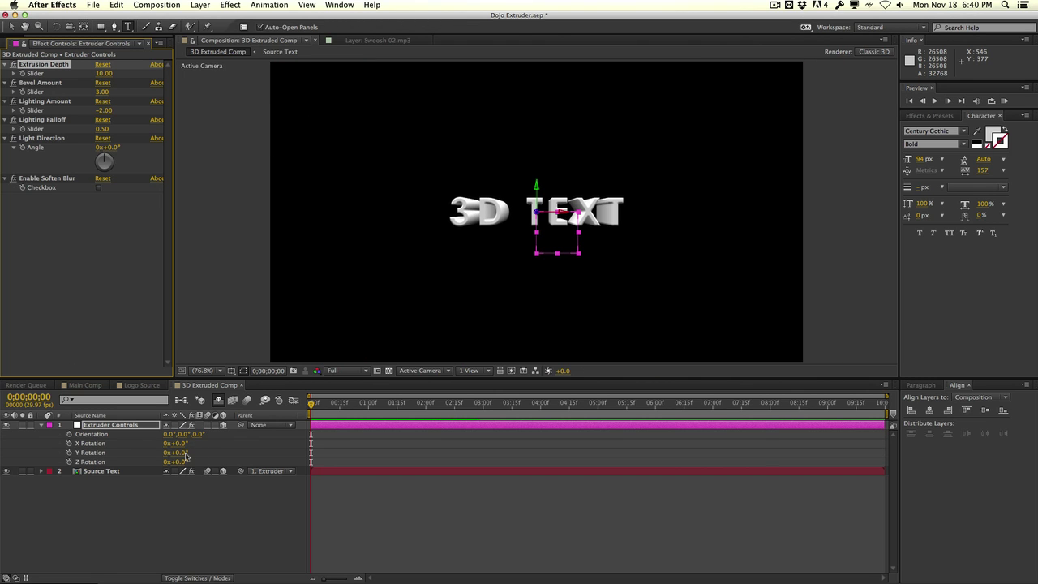
pyautogui.click(177, 452)
pyautogui.write('-20')
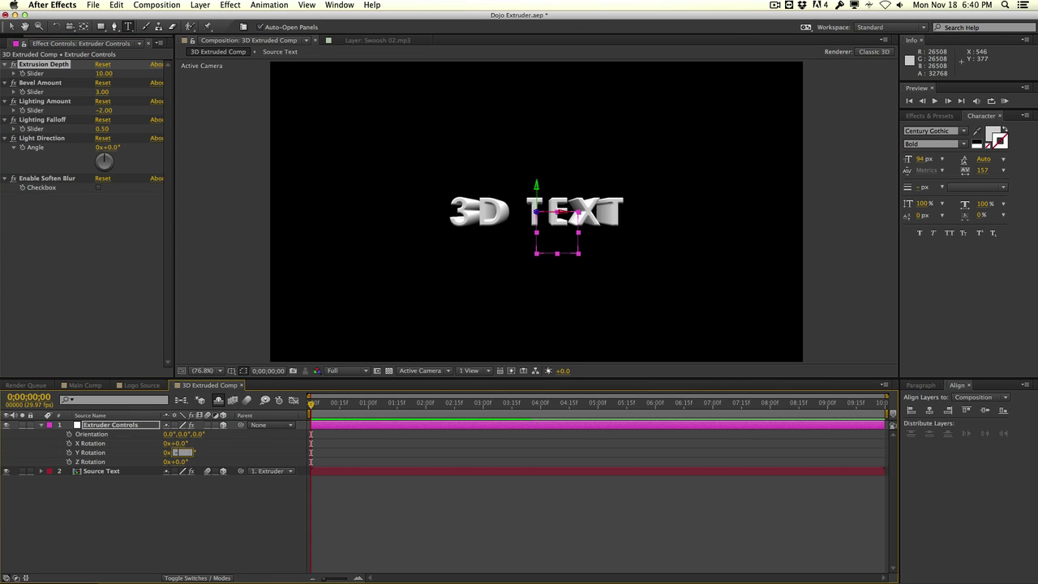
pyautogui.press('Return')
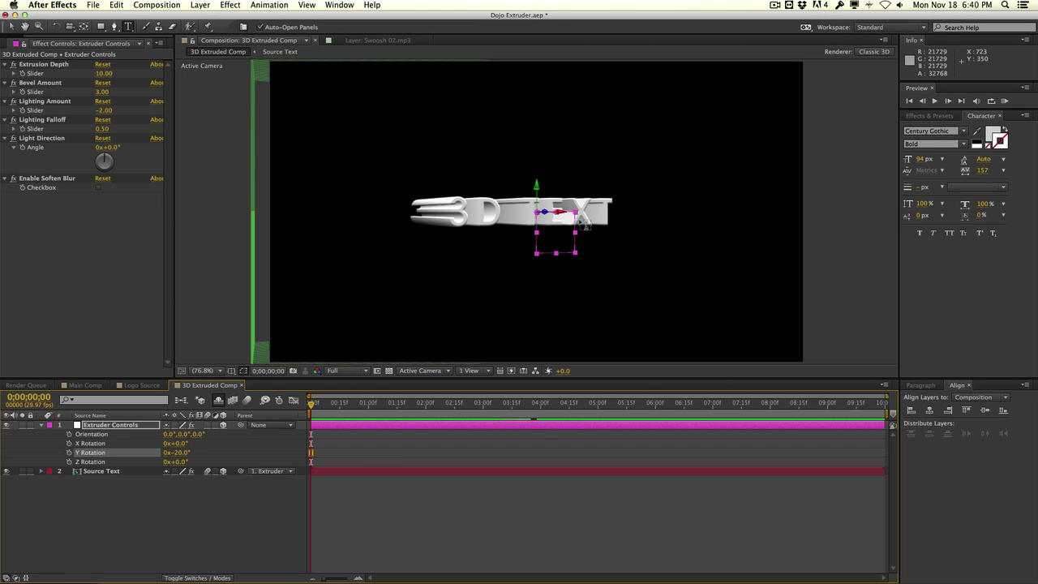
# Reduce the Extrusion Depth to 3, then settle on 2
pyautogui.click(106, 73)
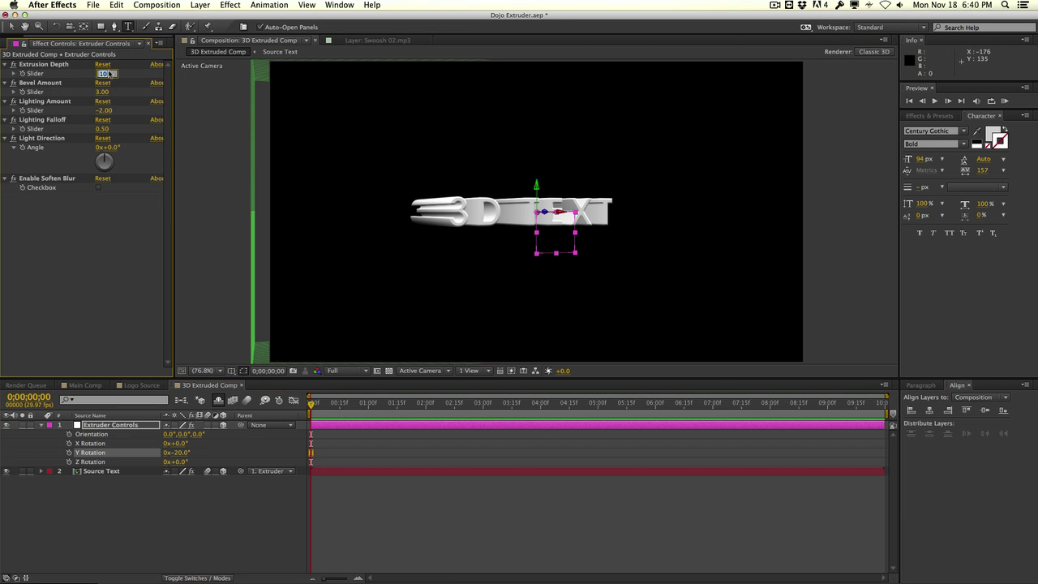
pyautogui.write('3')
pyautogui.press('Return')
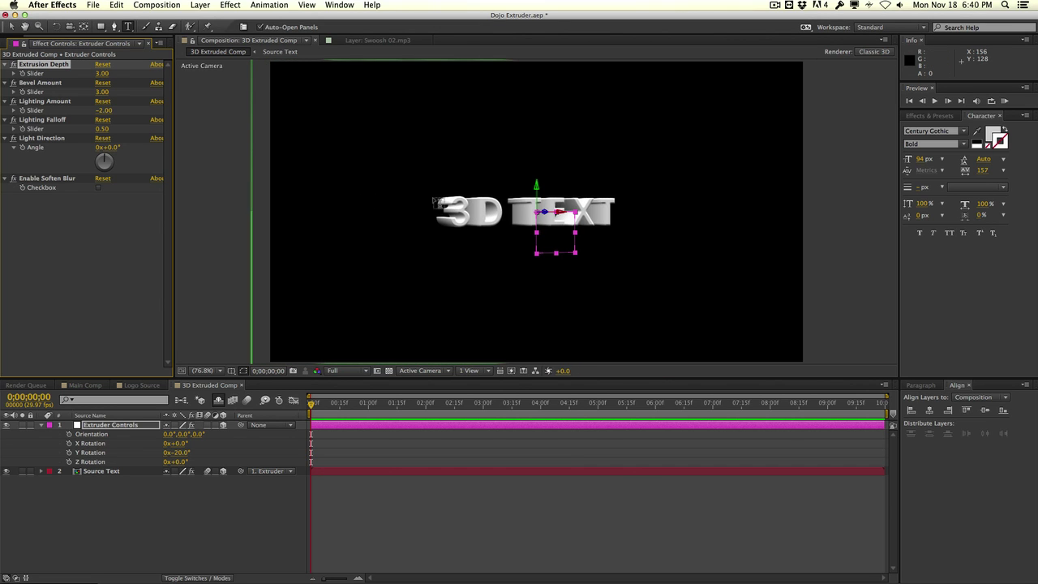
pyautogui.click(103, 74)
pyautogui.write('2')
pyautogui.press('Return')
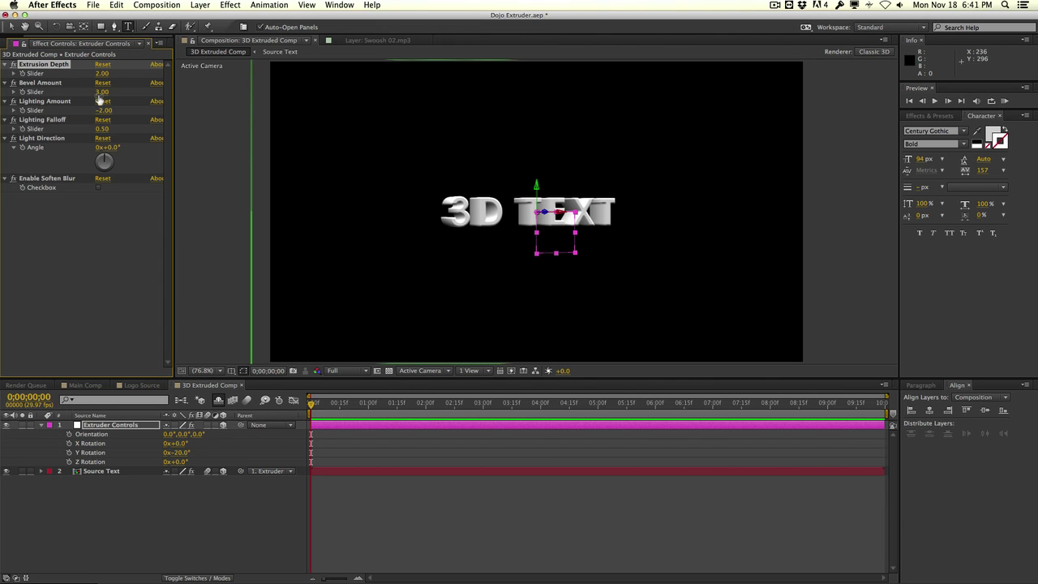
# Set Bevel Amount to 5, then lower it to 2
pyautogui.click(101, 92)
pyautogui.press('Return')
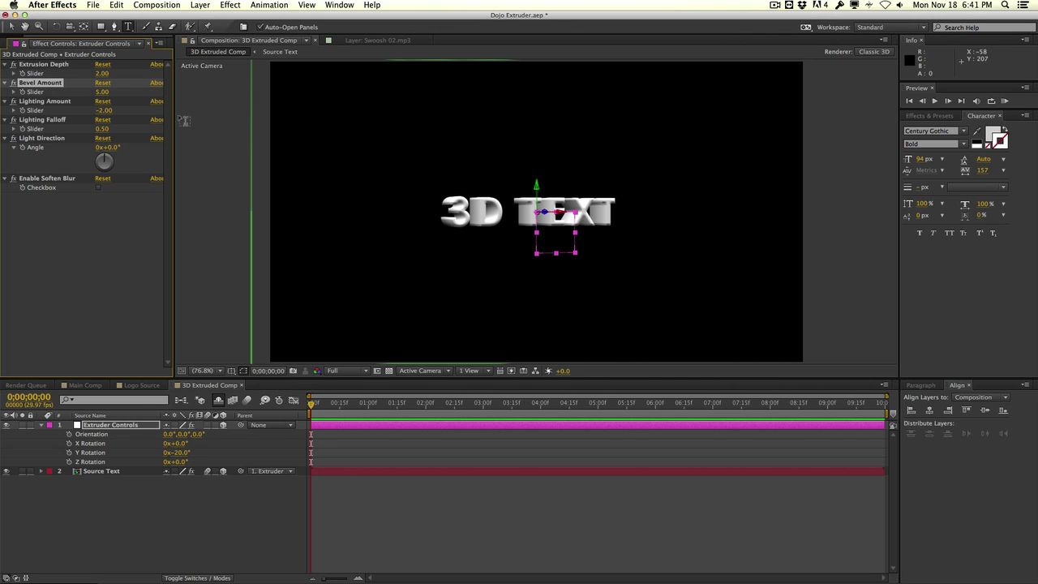
pyautogui.click(105, 92)
pyautogui.write('2')
pyautogui.press('Return')
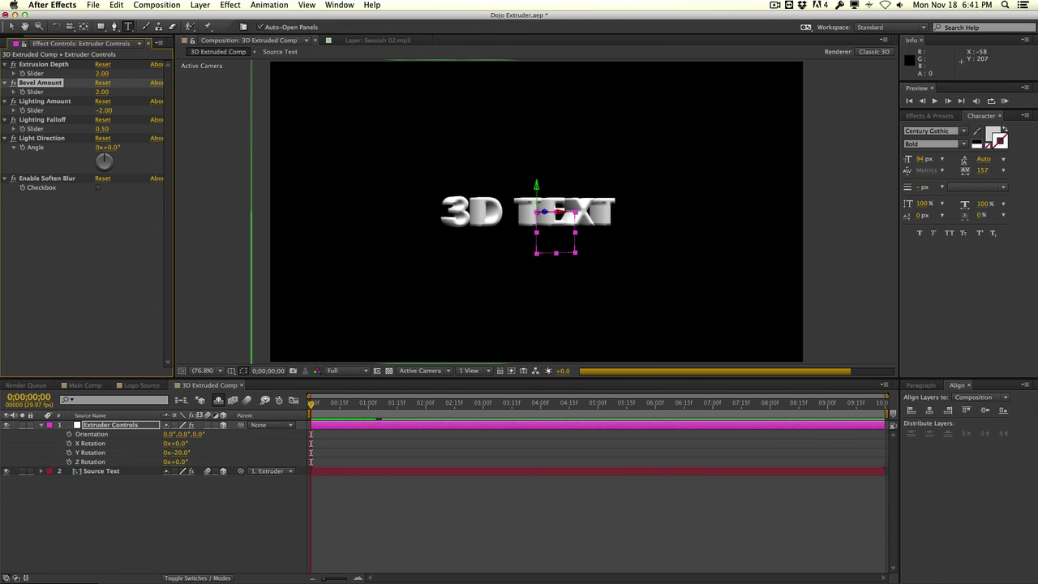
# Try Lighting Amount values 3, -2 and -5 before settling on -3
pyautogui.click(104, 110)
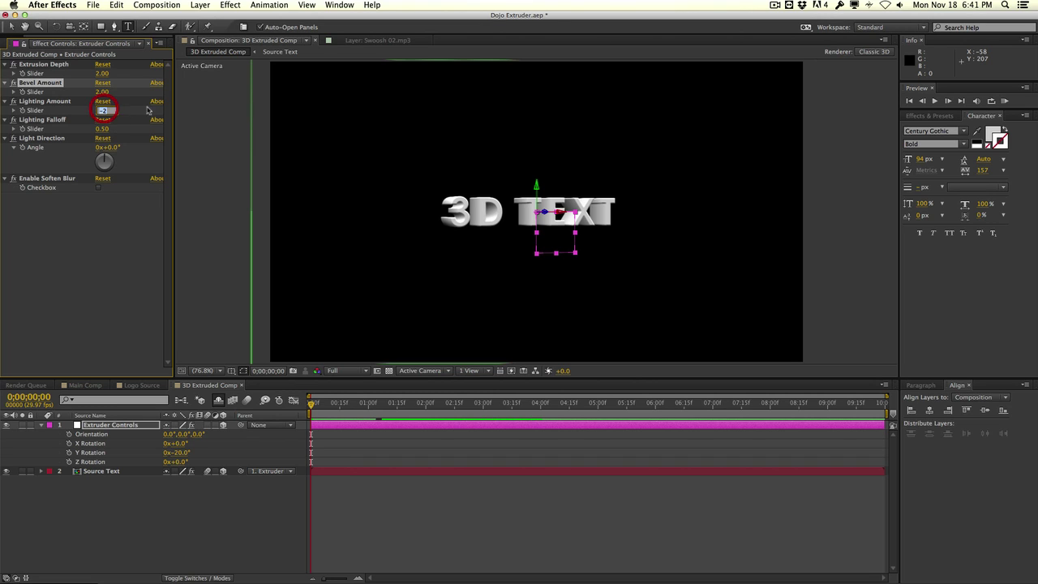
pyautogui.write('3')
pyautogui.press('Return')
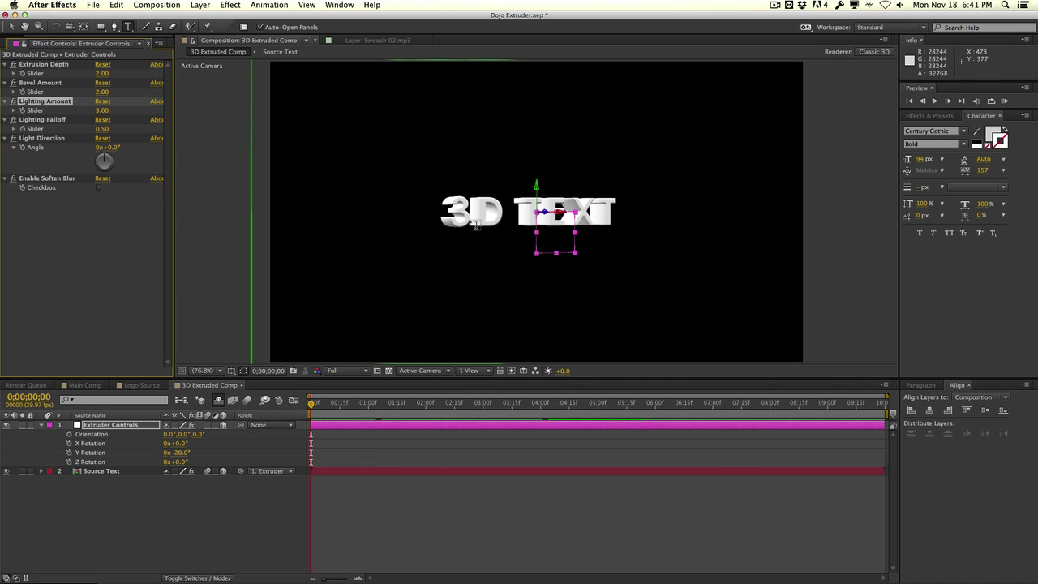
pyautogui.click(101, 111)
pyautogui.write('-2')
pyautogui.press('Return')
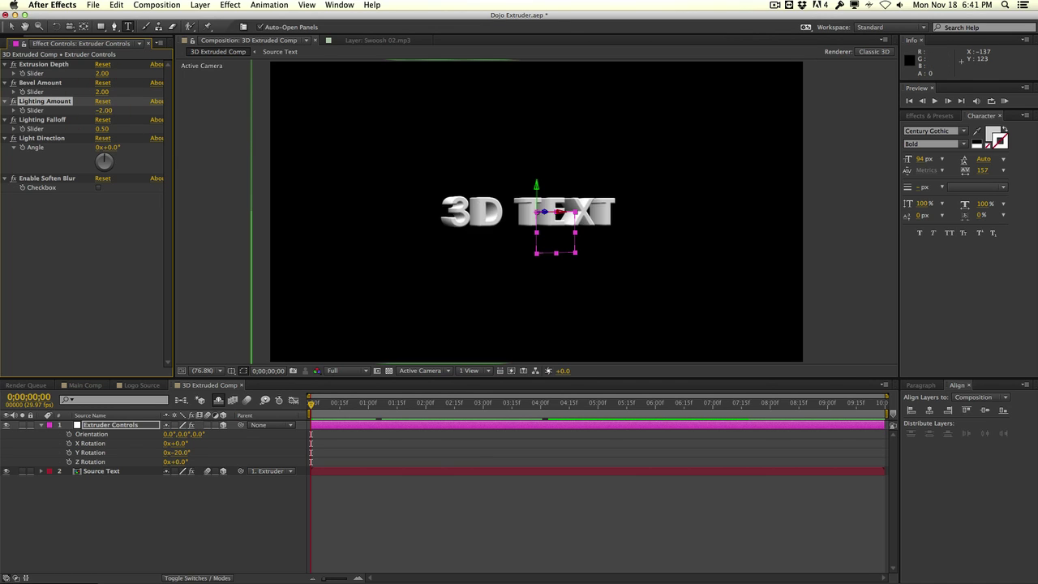
pyautogui.click(103, 111)
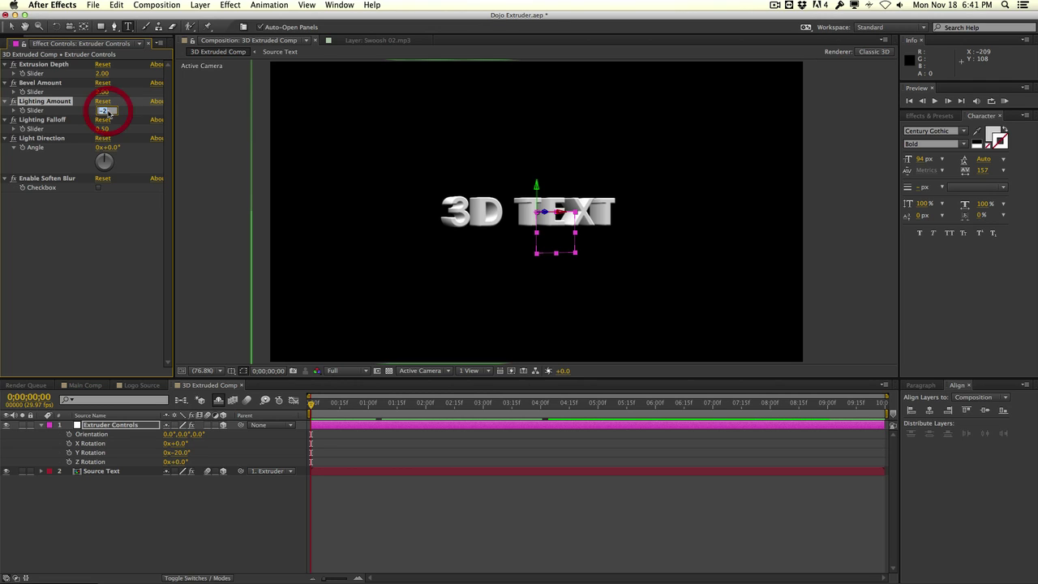
pyautogui.write('-5')
pyautogui.press('Return')
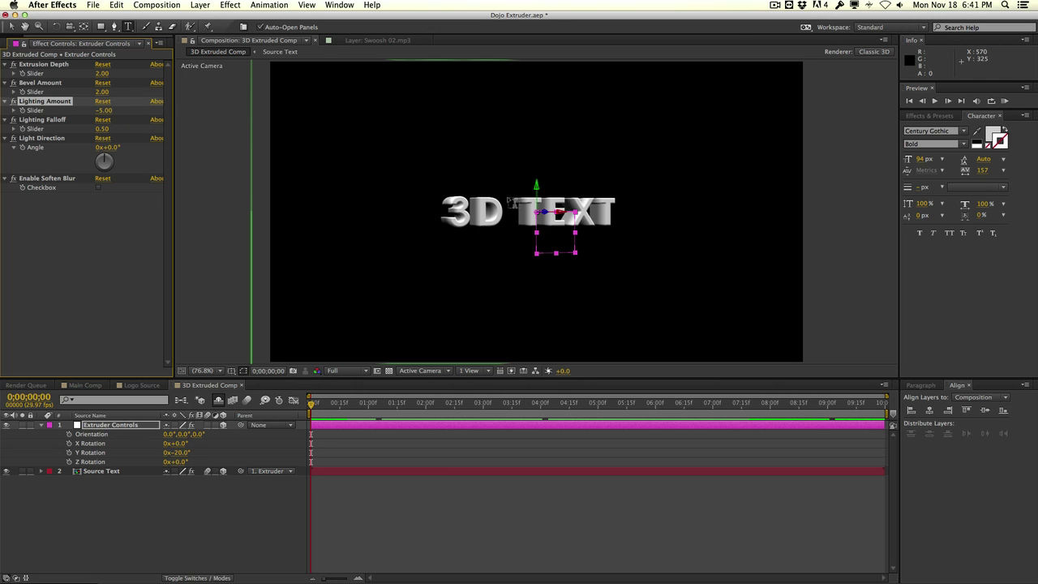
pyautogui.click(103, 110)
pyautogui.write('-3')
pyautogui.press('Return')
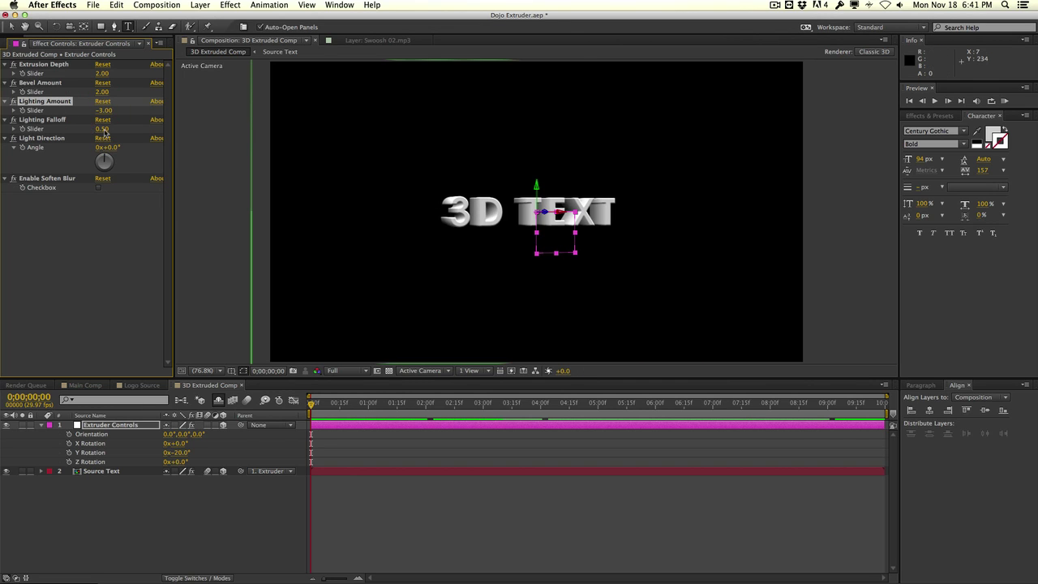
# Try Lighting Falloff at 0.10, 1.00 and 0.50, settling on 0.40
pyautogui.click(103, 132)
pyautogui.write('0.1')
pyautogui.press('Return')
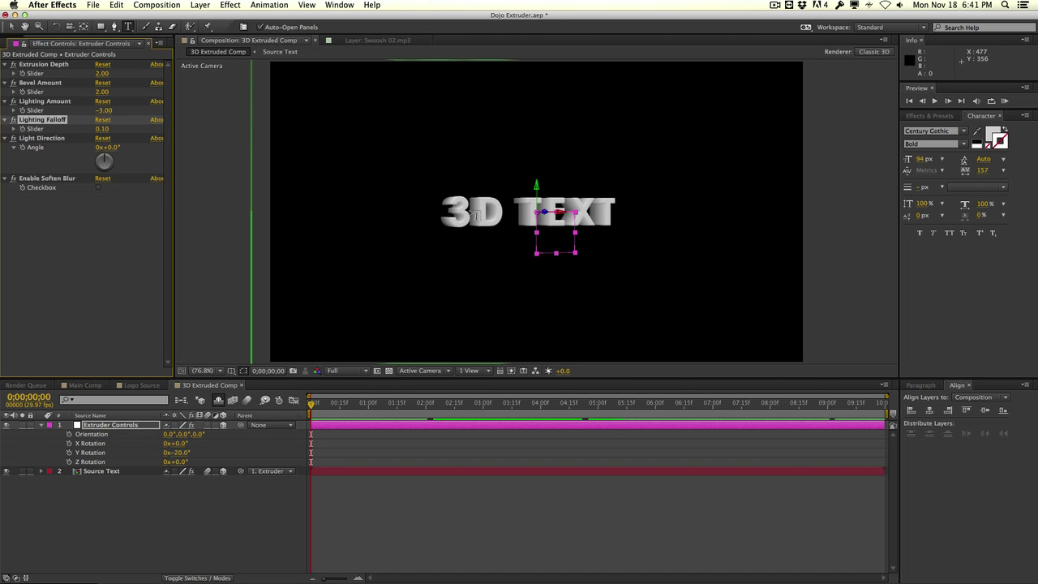
pyautogui.click(102, 129)
pyautogui.write('1')
pyautogui.press('Return')
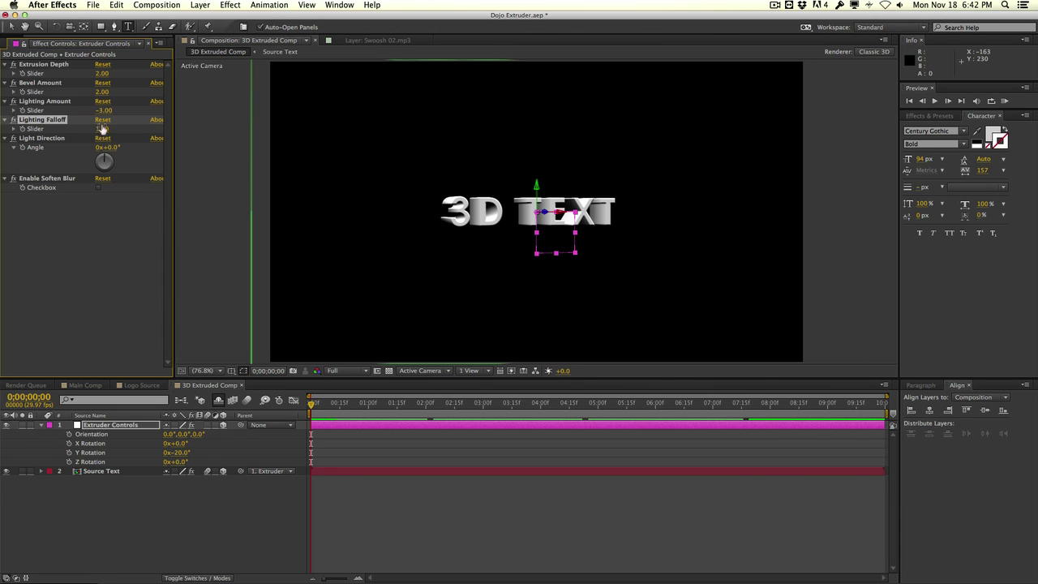
pyautogui.click(101, 128)
pyautogui.write('.5')
pyautogui.press('Return')
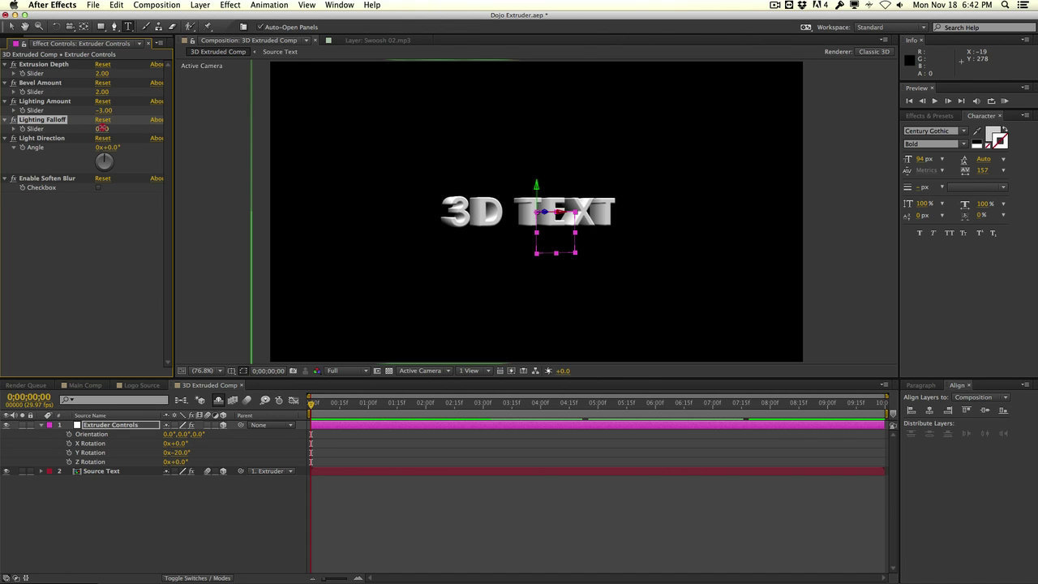
pyautogui.click(103, 128)
pyautogui.write('.4')
pyautogui.press('Return')
# Test a 180° Light Direction and undo it, then toggle Soften Blur on and back off
pyautogui.click(110, 149)
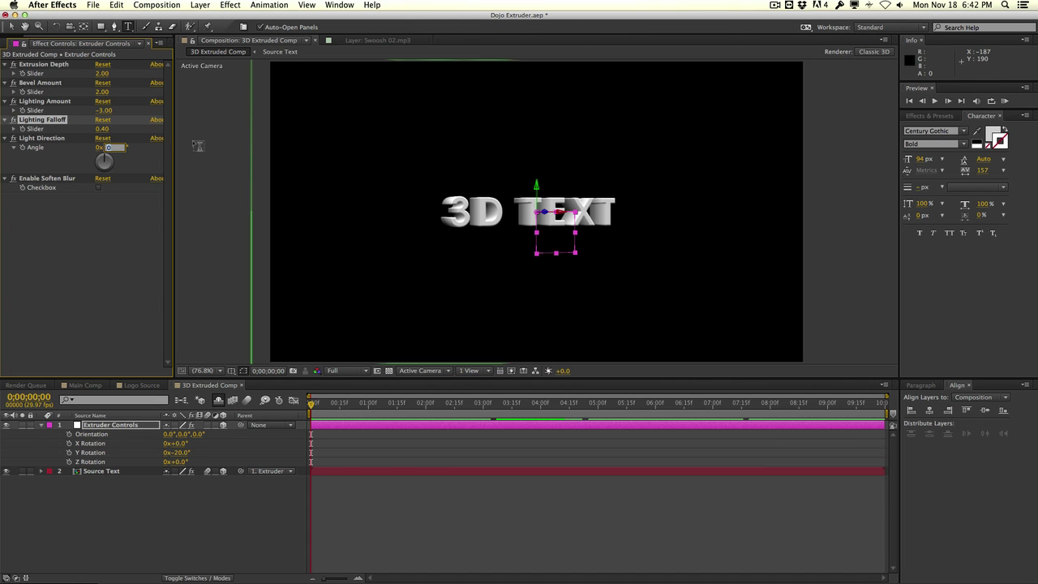
pyautogui.write('180')
pyautogui.press('Return')
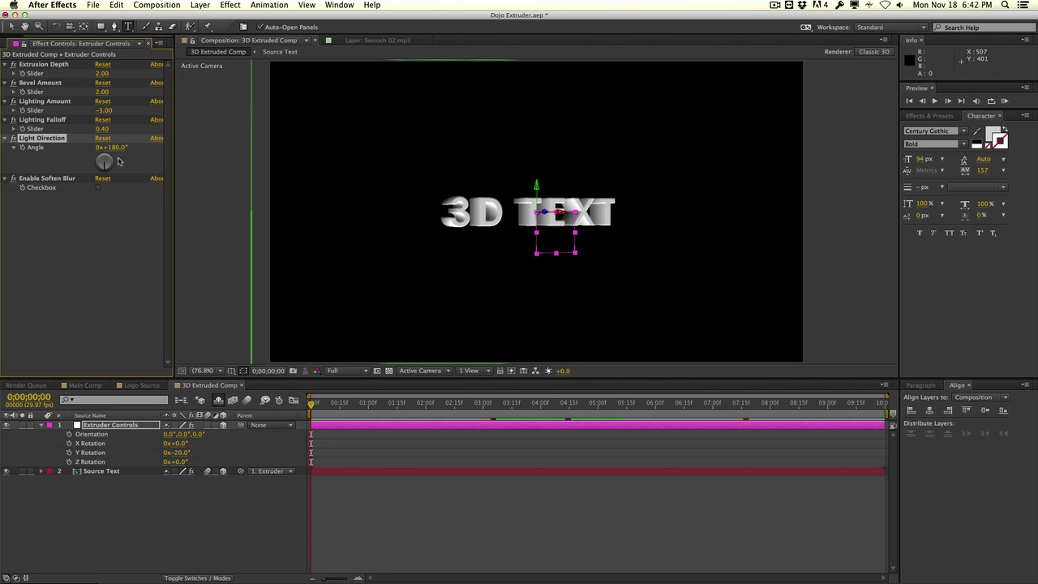
pyautogui.press('super+z')
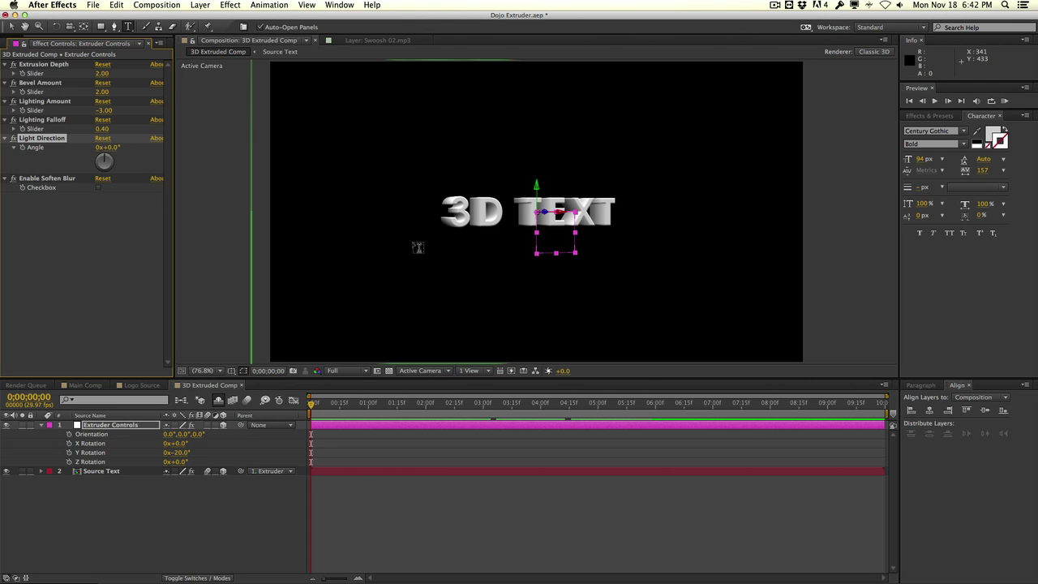
pyautogui.click(98, 189)
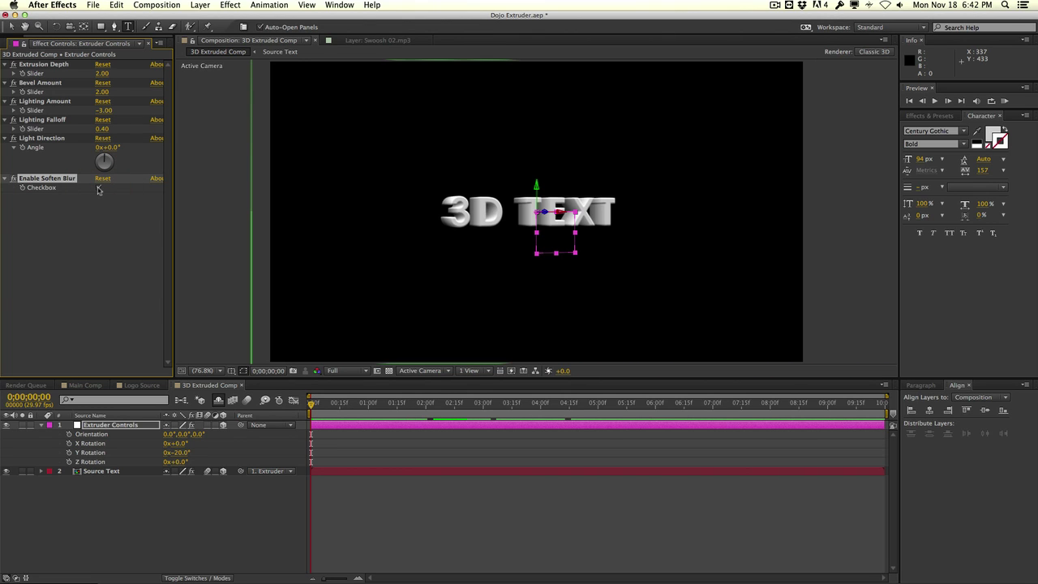
pyautogui.click(98, 188)
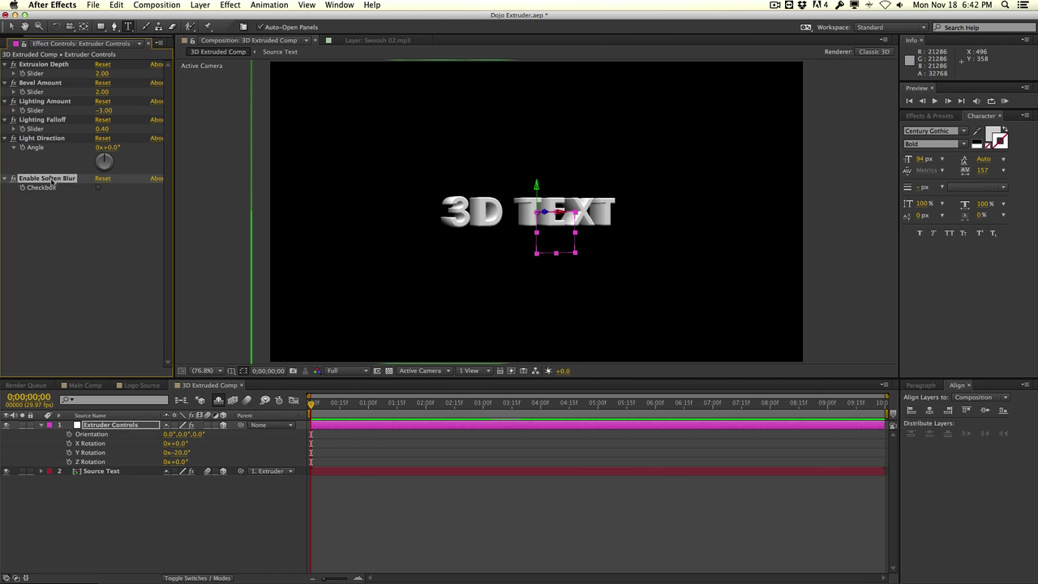
# In the Source Text comp, duplicate the 3D TEXT layer and name the copies TEXT and STROKE
pyautogui.doubleClick(93, 471)
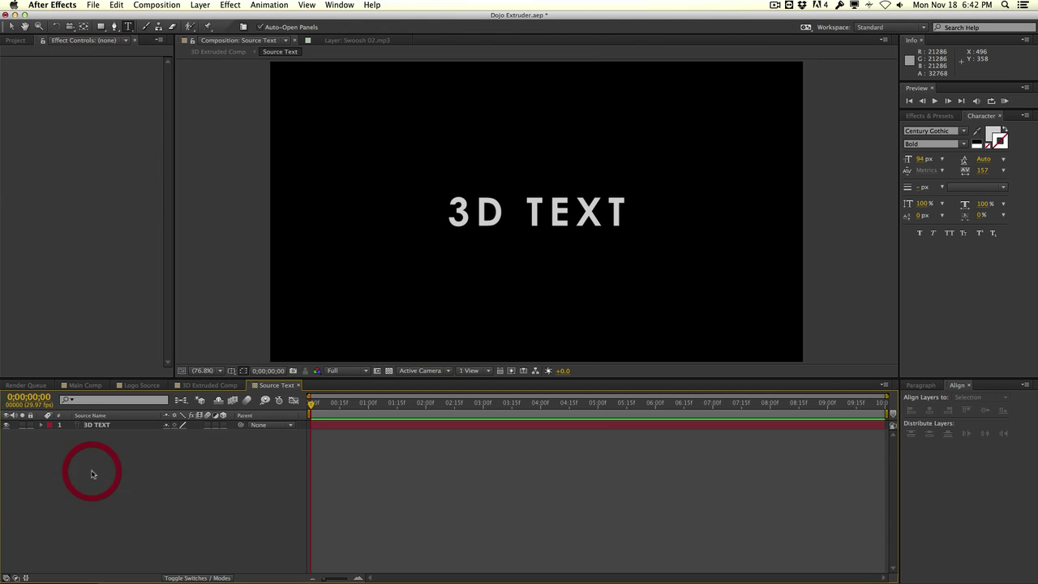
pyautogui.press('super+d')
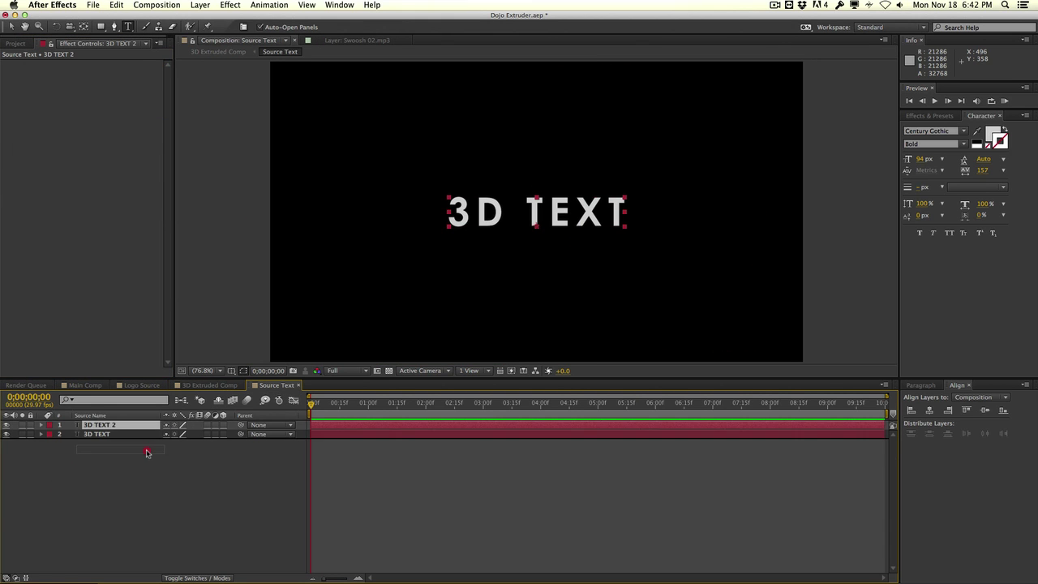
pyautogui.moveTo(141, 434); pyautogui.dragTo(133, 426)
pyautogui.press('Return')
pyautogui.write('TEXT')
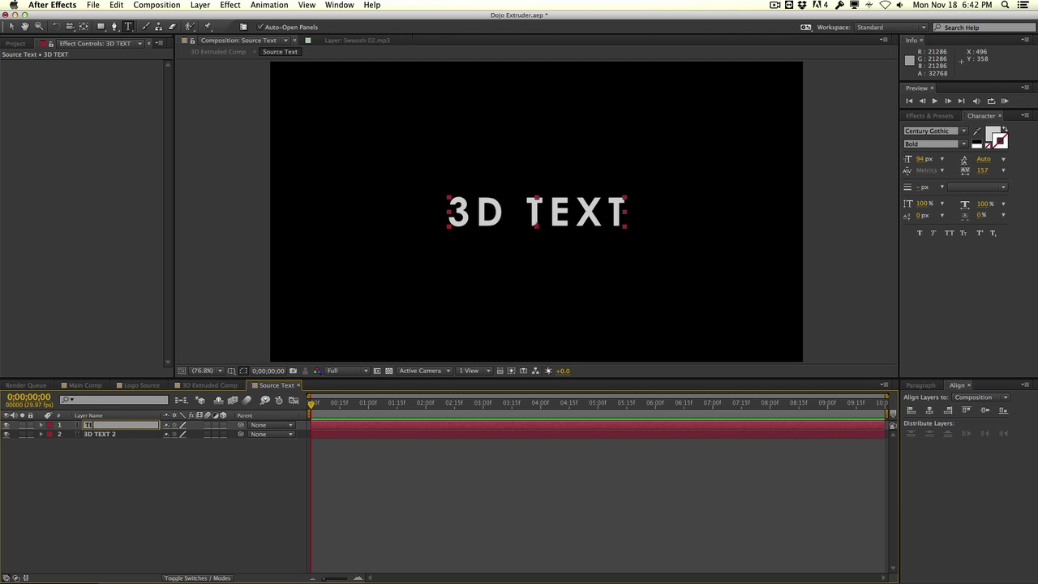
pyautogui.press('Return')
pyautogui.click(134, 434)
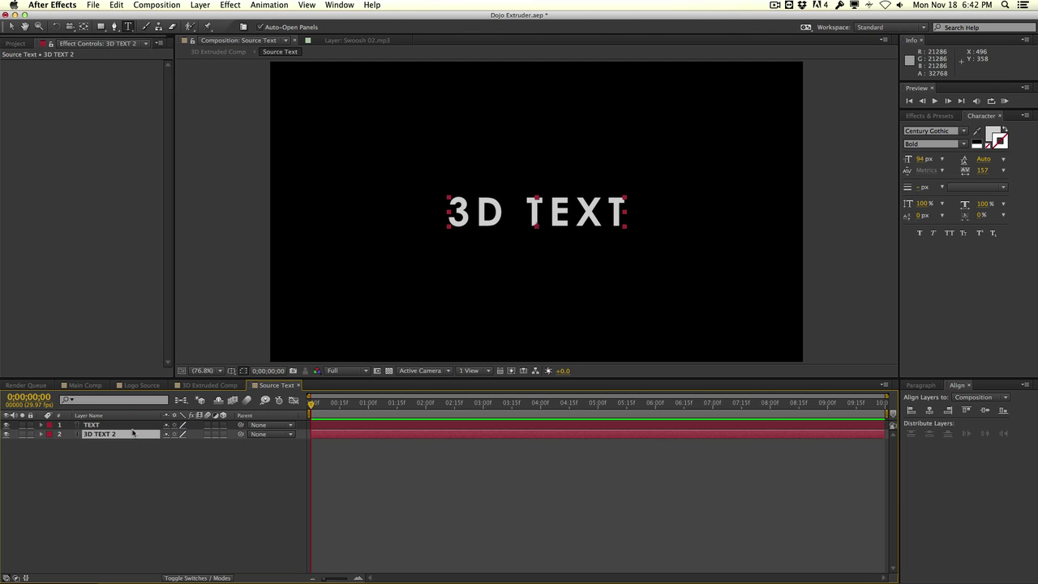
pyautogui.press('Return')
pyautogui.write('STROKE')
pyautogui.press('Return')
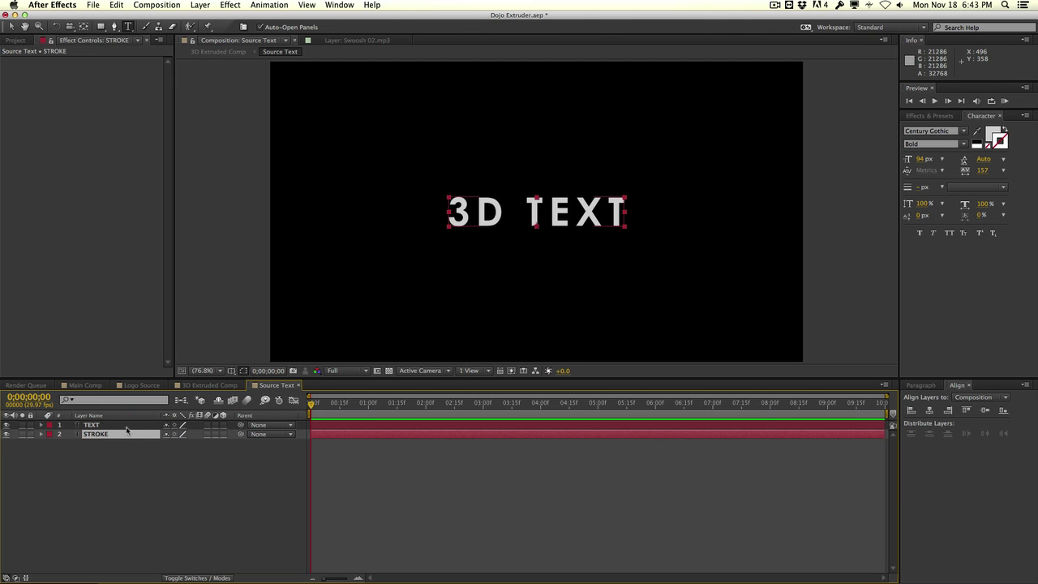
# Show the transparency grid and give the STROKE layer a black 8 px stroke over fill
pyautogui.click(389, 370)
pyautogui.click(999, 141)
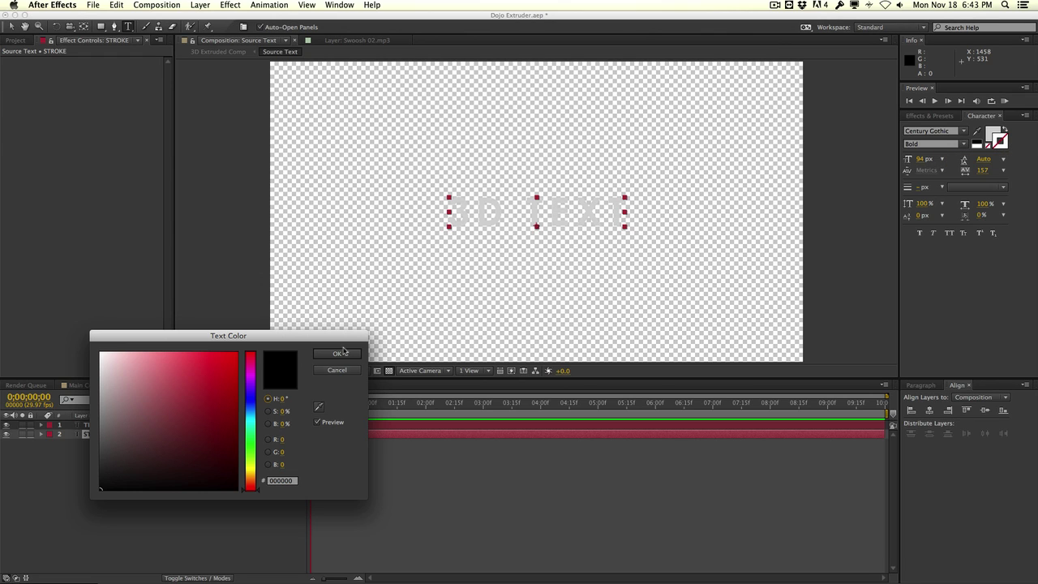
pyautogui.click(81, 459)
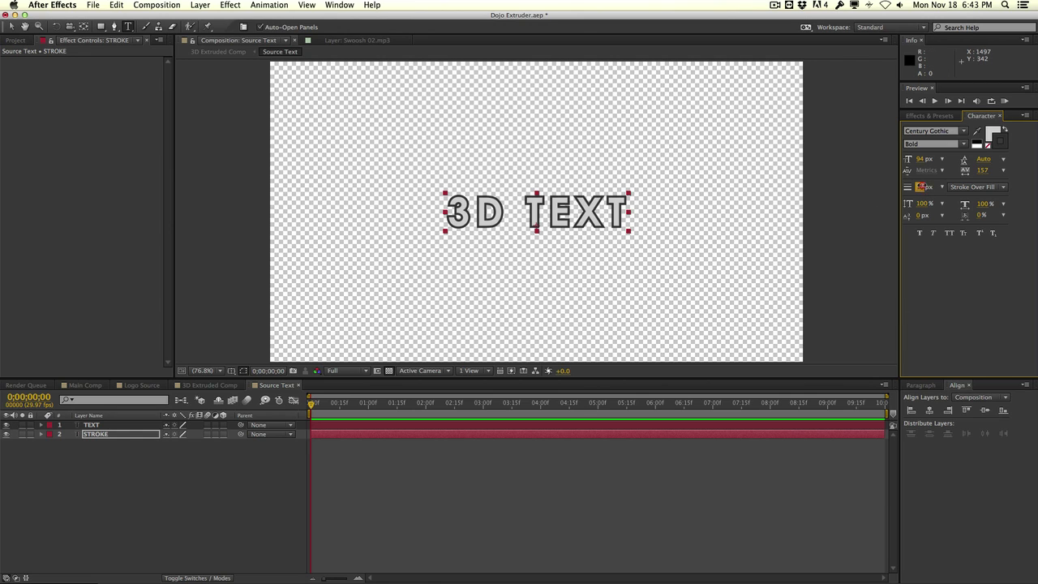
pyautogui.click(919, 186)
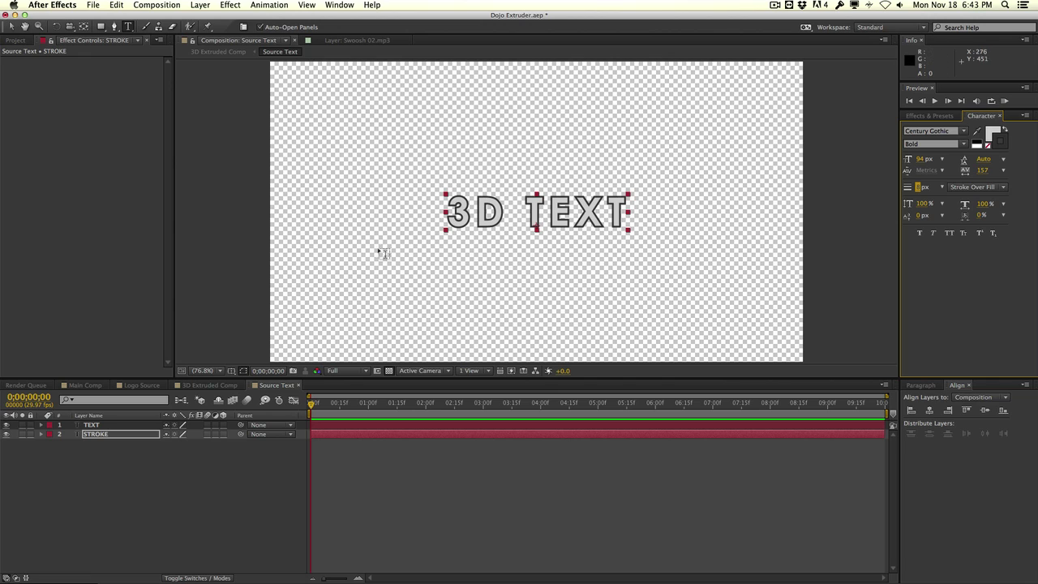
pyautogui.click(122, 449)
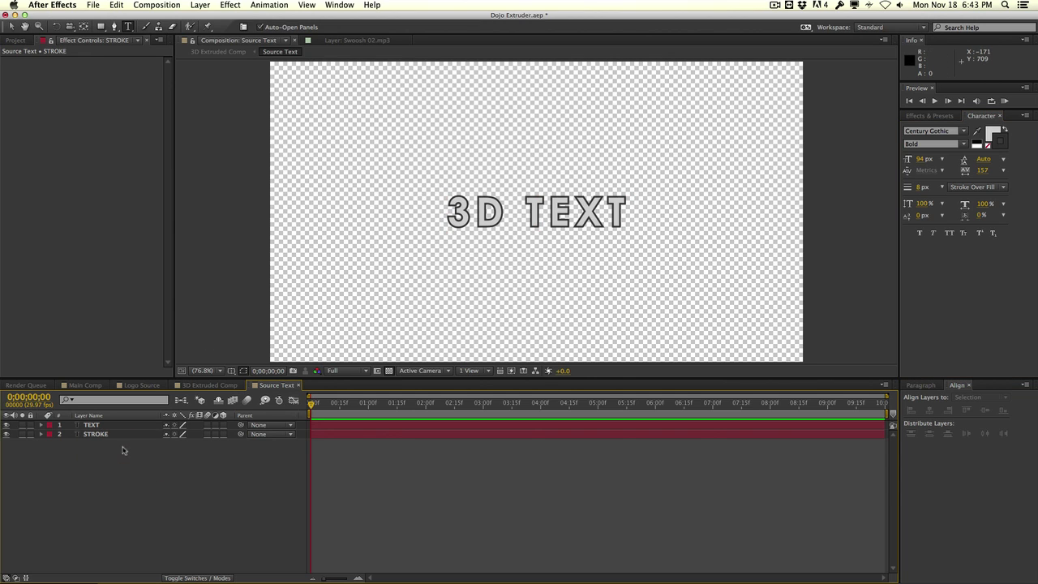
pyautogui.click(123, 438)
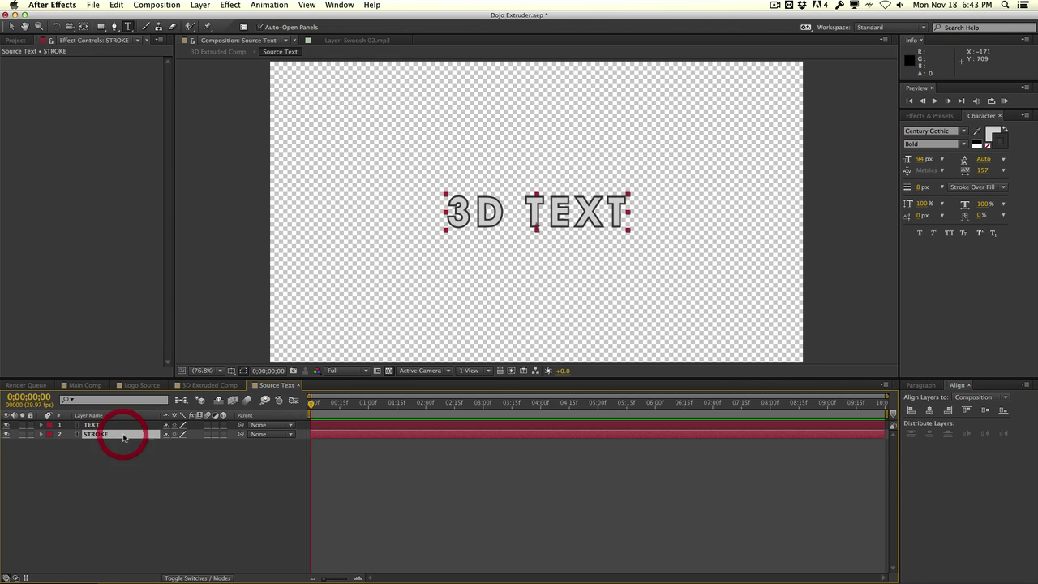
# Apply a Gradient Ramp to the STROKE layer and move its start point over the text
pyautogui.click(230, 5)
pyautogui.moveTo(267, 169)
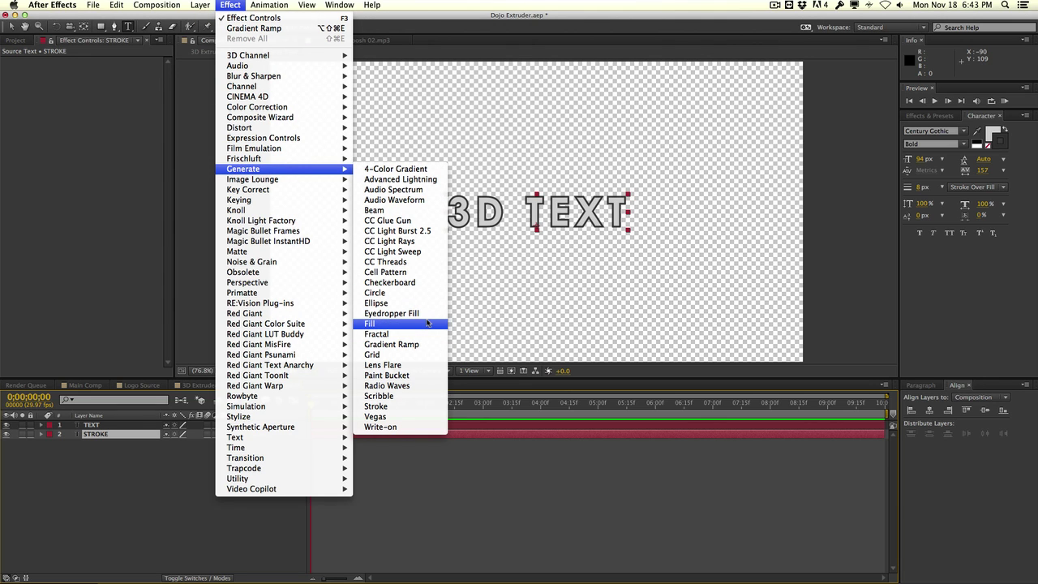
pyautogui.click(422, 344)
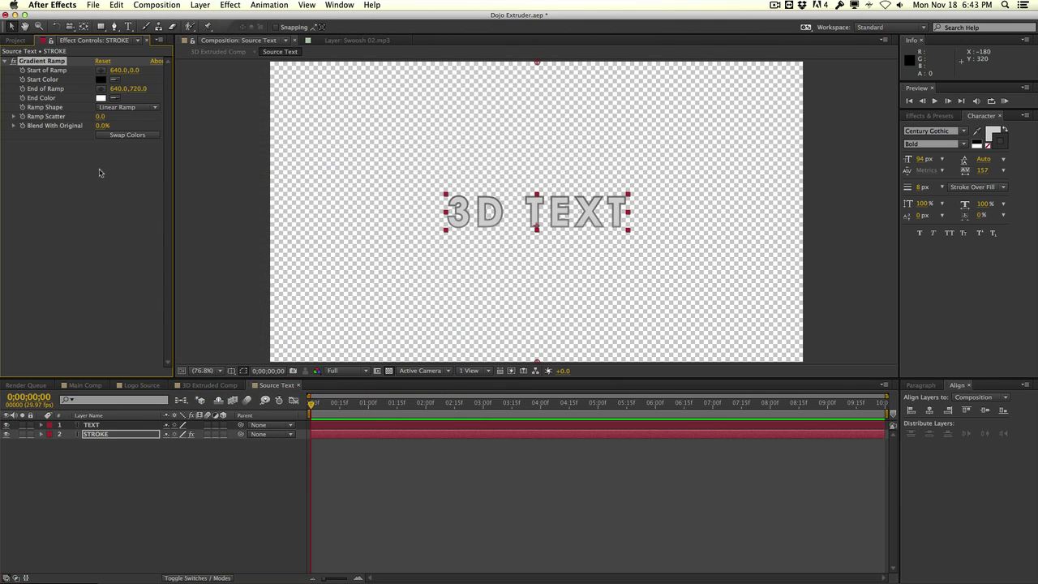
pyautogui.moveTo(134, 70)
pyautogui.mouseDown()
pyautogui.moveTo(149, 96)
pyautogui.moveTo(1, 144)
pyautogui.mouseUp()
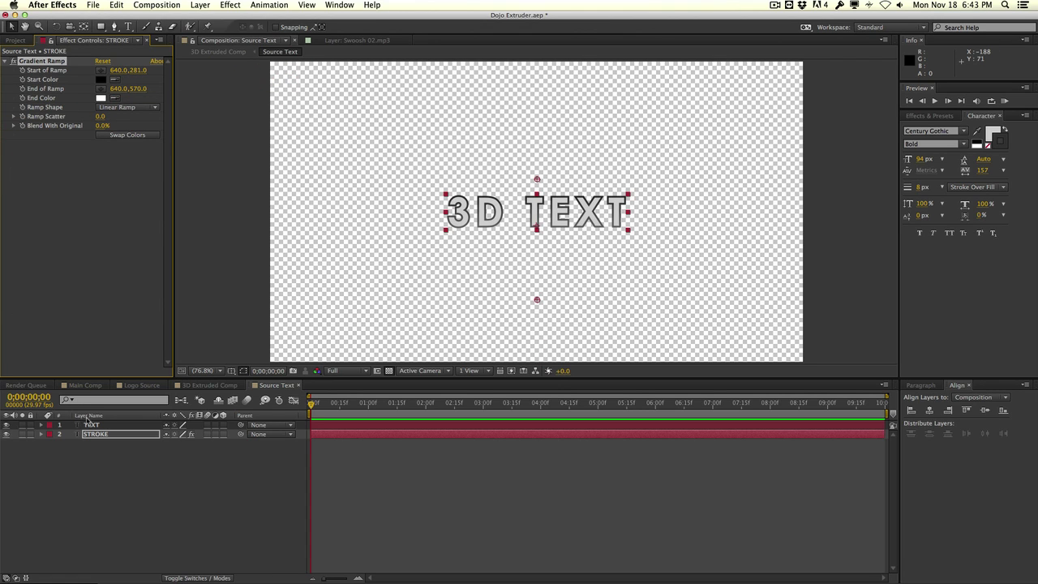
# Give the TEXT layer's Gradient Ramp a white start and mid-grey end, adjusting both ramp points
pyautogui.click(89, 424)
pyautogui.click(80, 242)
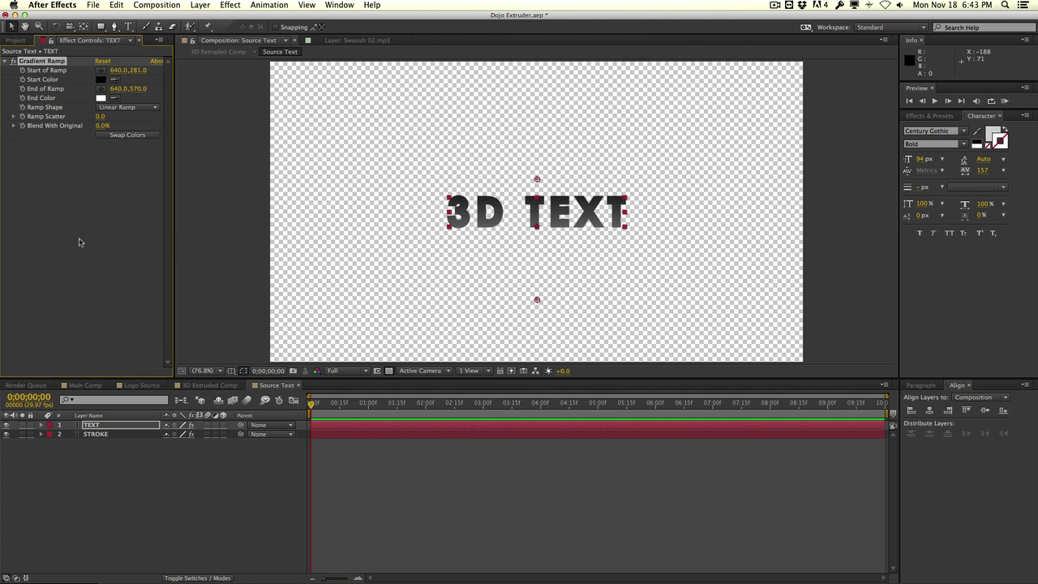
pyautogui.click(101, 78)
pyautogui.click(101, 372)
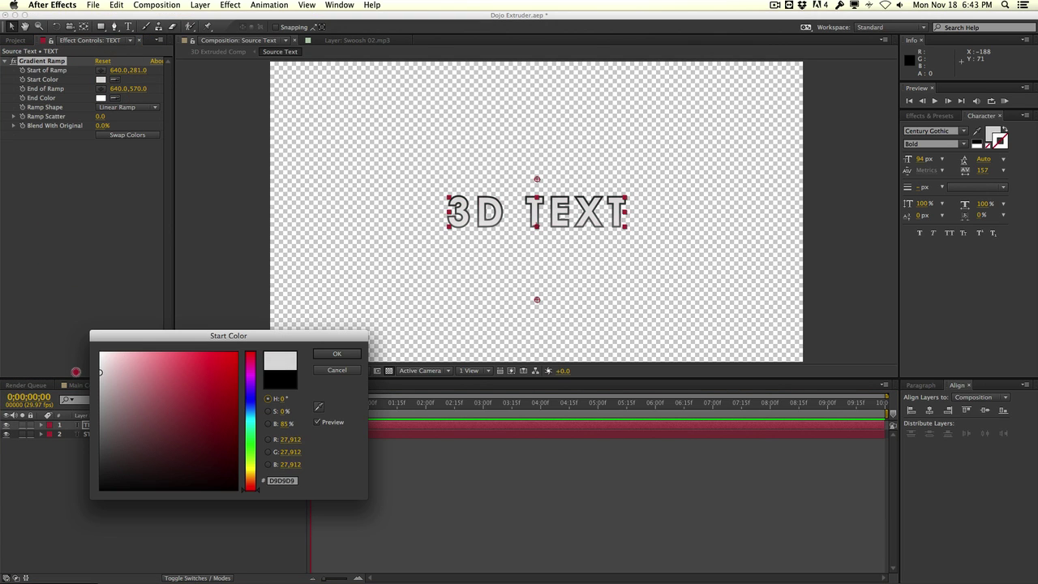
pyautogui.moveTo(76, 372); pyautogui.dragTo(69, 348)
pyautogui.click(337, 354)
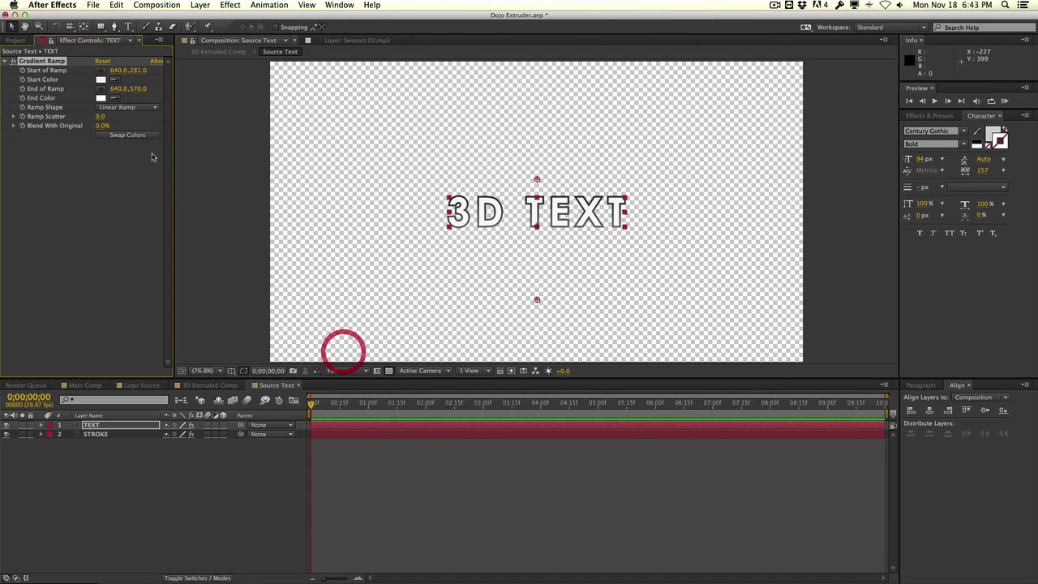
pyautogui.click(100, 97)
pyautogui.moveTo(215, 398); pyautogui.dragTo(65, 394)
pyautogui.click(336, 353)
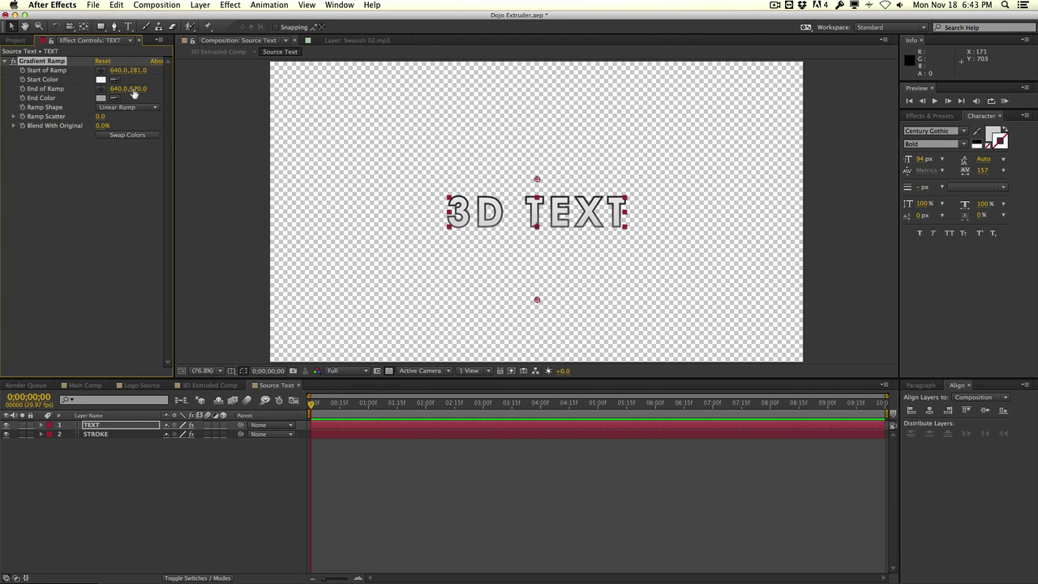
pyautogui.moveTo(134, 91); pyautogui.dragTo(65, 107)
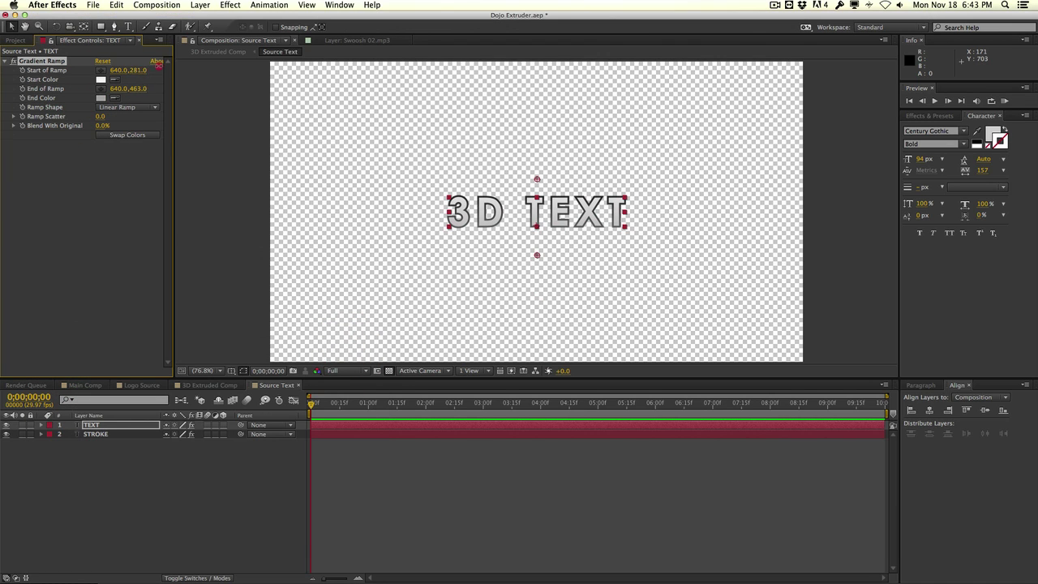
pyautogui.moveTo(140, 70); pyautogui.dragTo(157, 73)
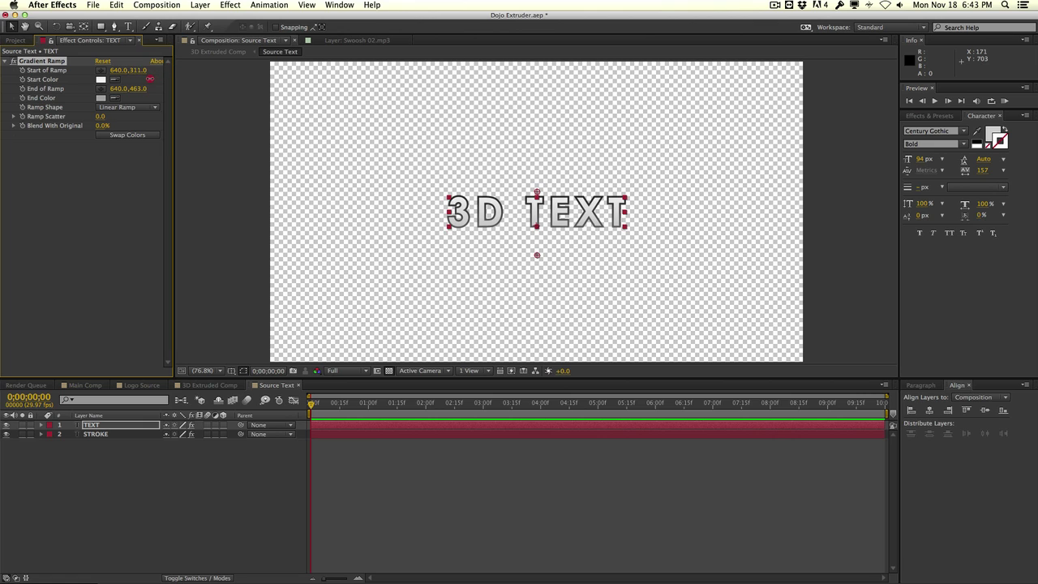
pyautogui.click(197, 385)
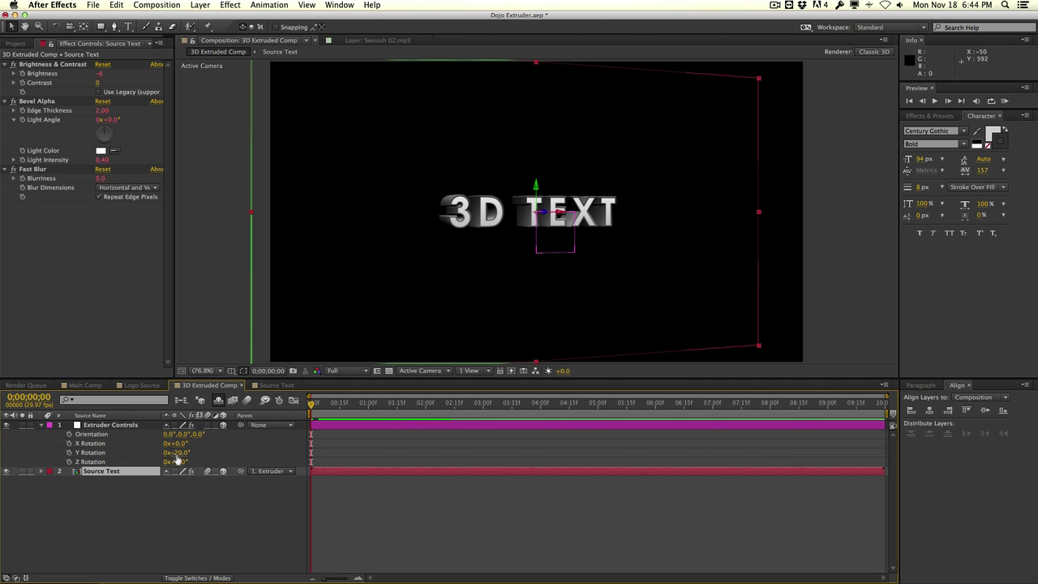
# Scrub Extruder Controls Y Rotation from -20° to 0°, briefly checking the Source Text comp
pyautogui.moveTo(177, 454); pyautogui.dragTo(195, 452)
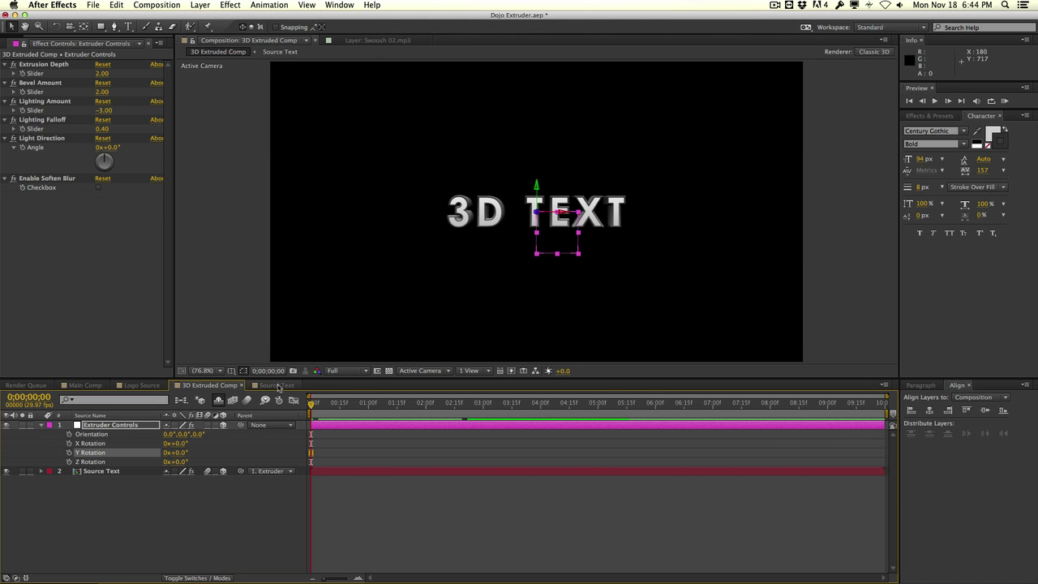
pyautogui.click(279, 386)
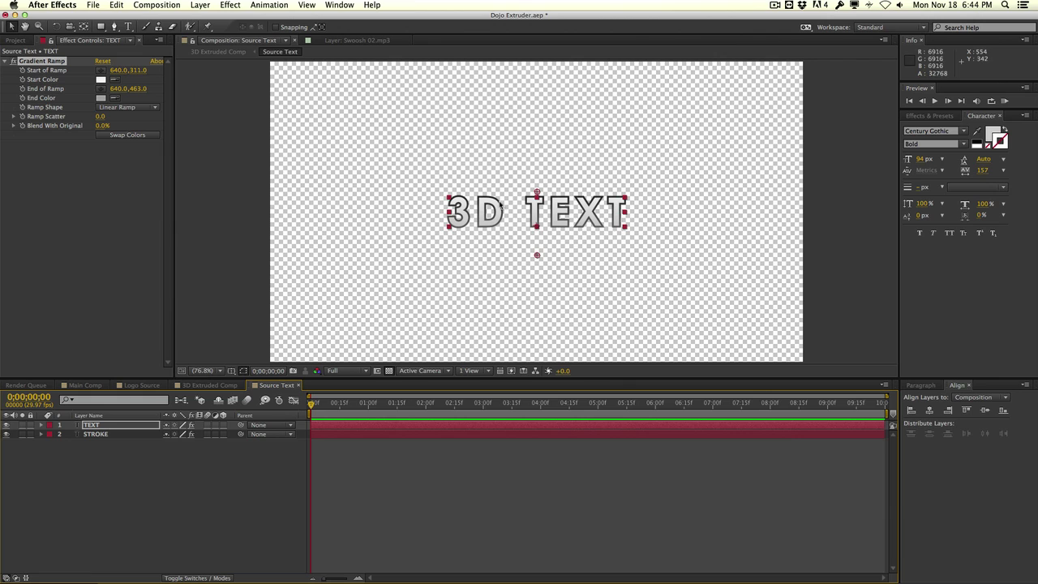
pyautogui.click(209, 385)
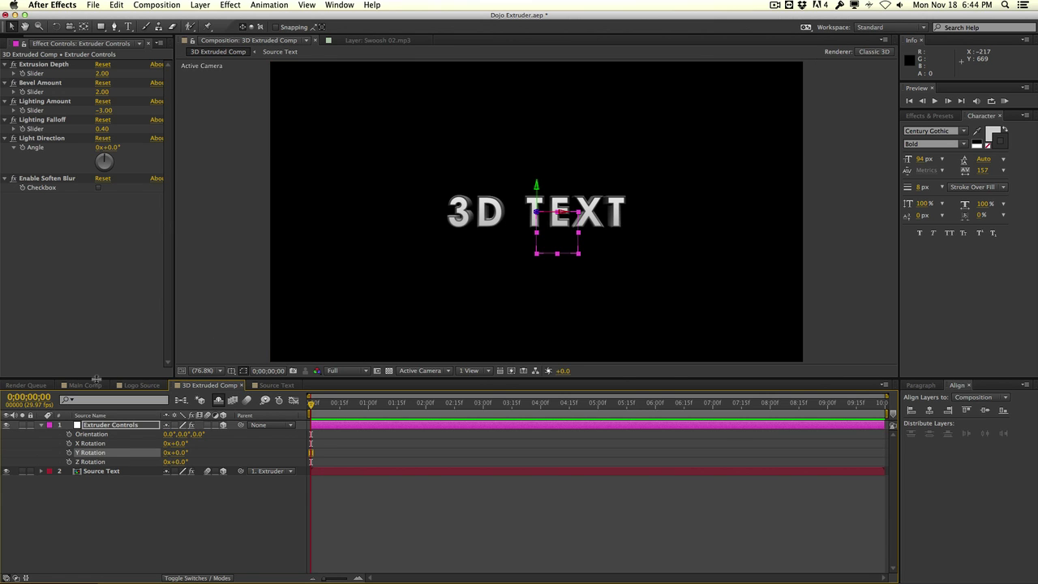
# Scrub the Main Comp's DOJO EXTRUDER flyby from frame 12 until the title settles, then return to Source Text
pyautogui.click(85, 385)
pyautogui.click(321, 405)
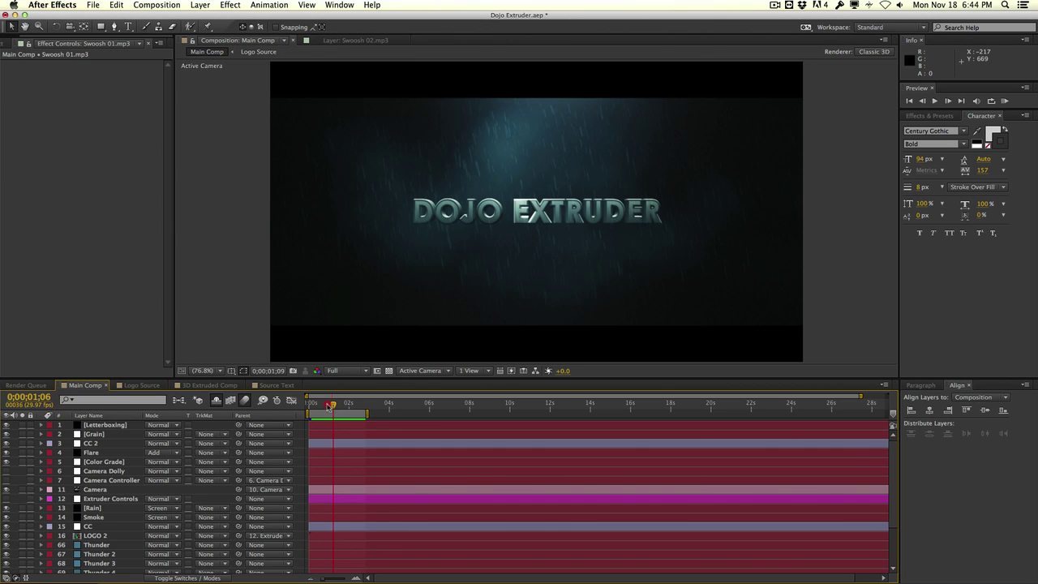
pyautogui.click(316, 406)
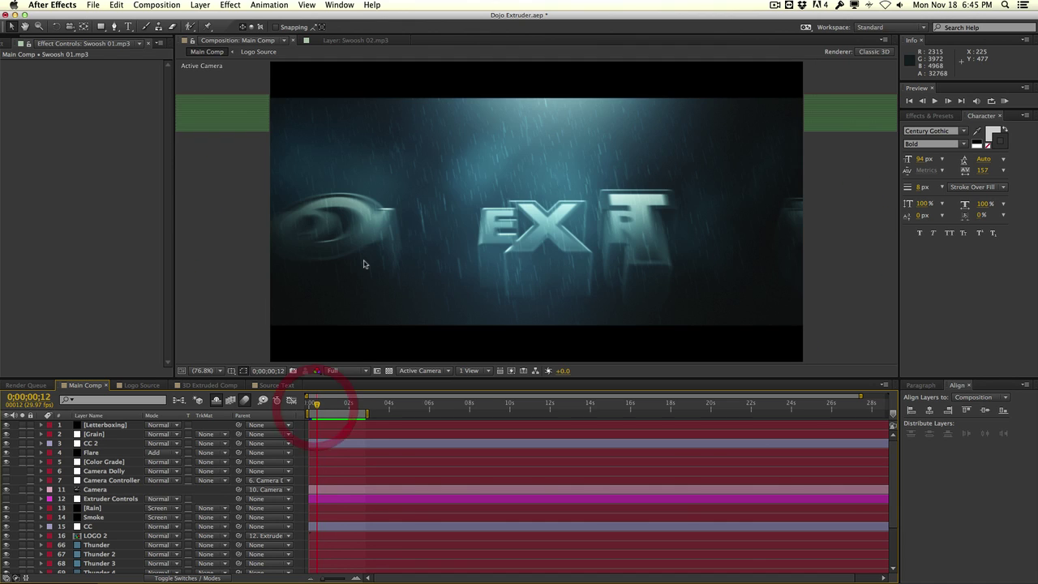
pyautogui.moveTo(320, 405); pyautogui.dragTo(338, 401)
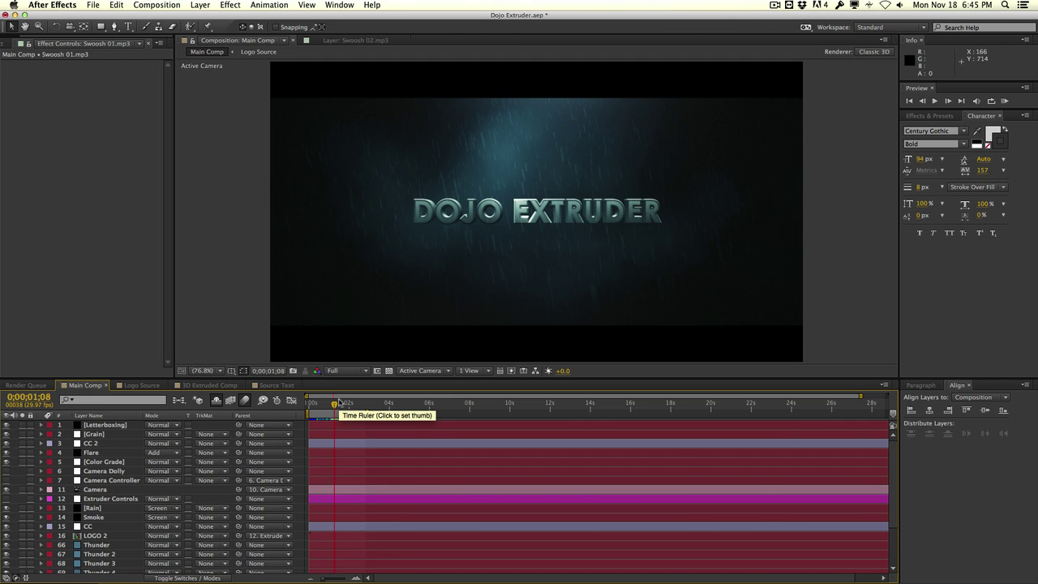
pyautogui.click(296, 386)
# Delete the STROKE layer and turn off the transparency grid
pyautogui.click(106, 435)
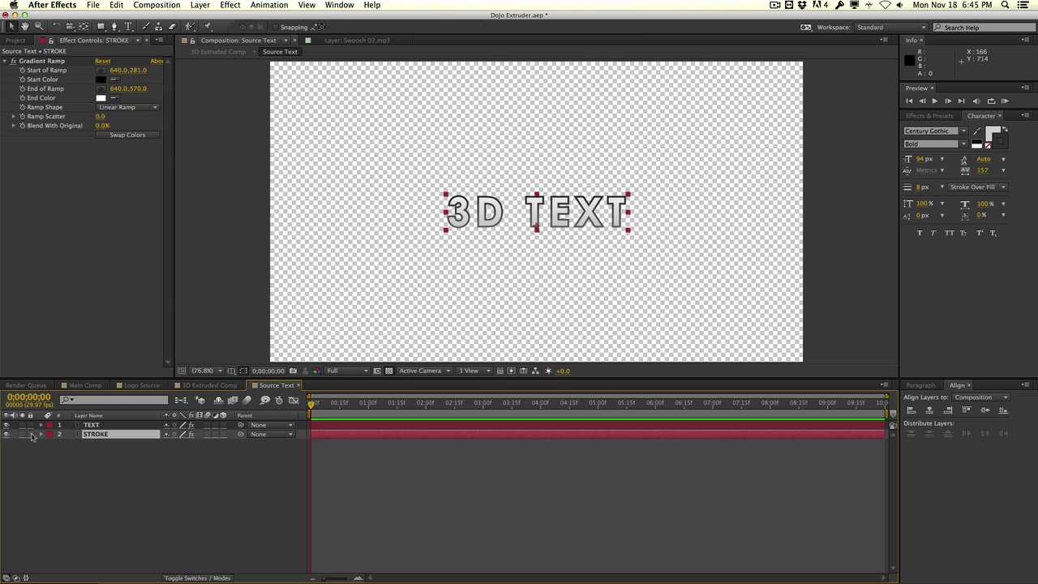
pyautogui.press('Delete')
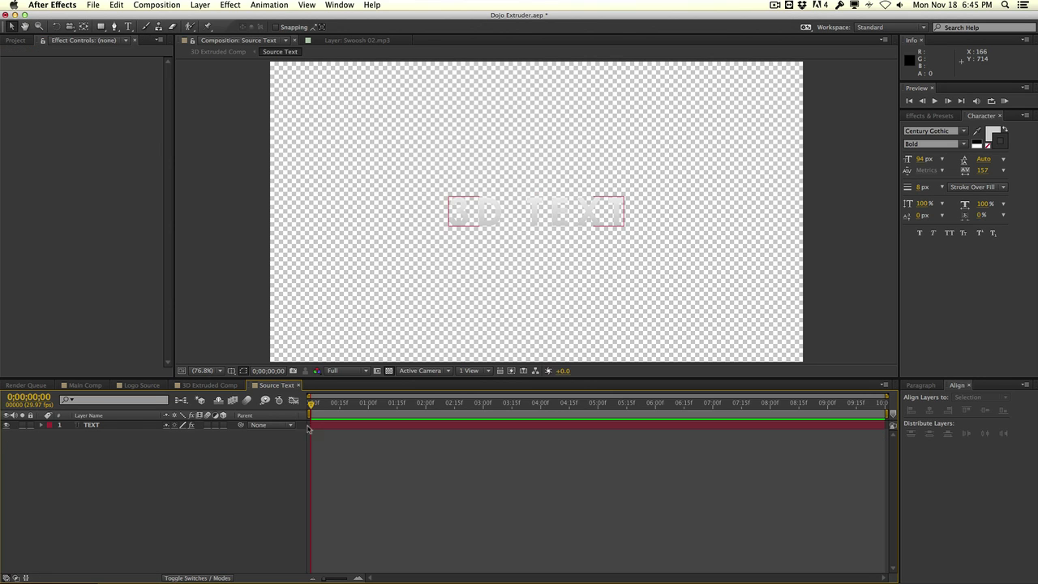
pyautogui.click(388, 371)
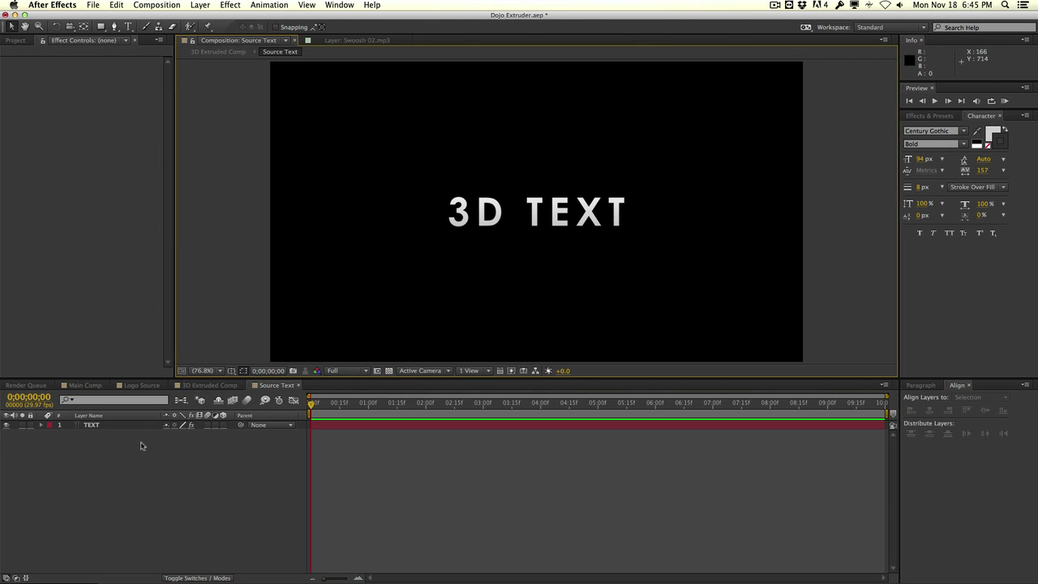
# Enable per-character 3D on the TEXT layer and add a Position animator
pyautogui.click(49, 425)
pyautogui.click(42, 425)
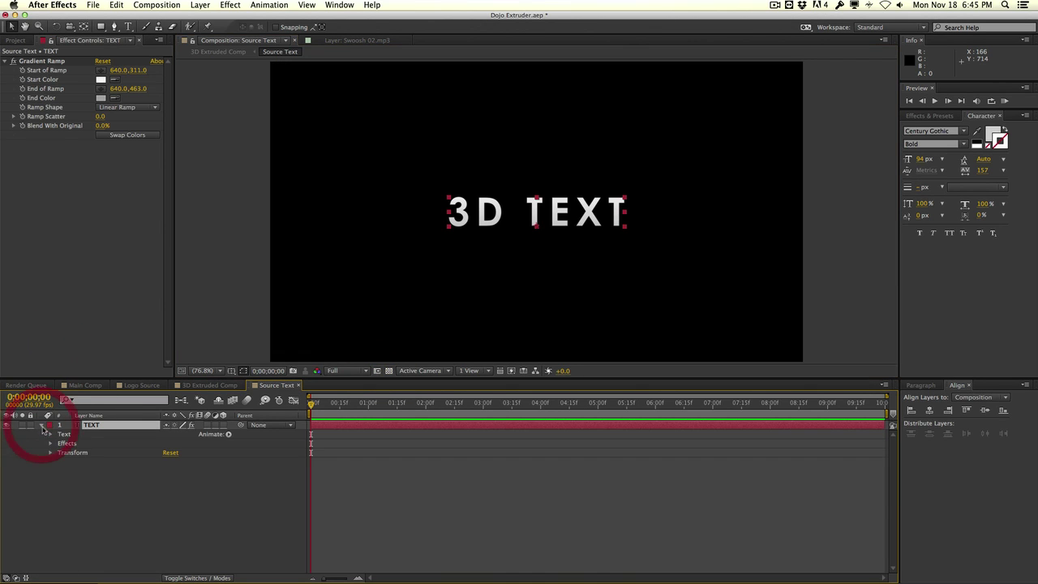
pyautogui.click(228, 435)
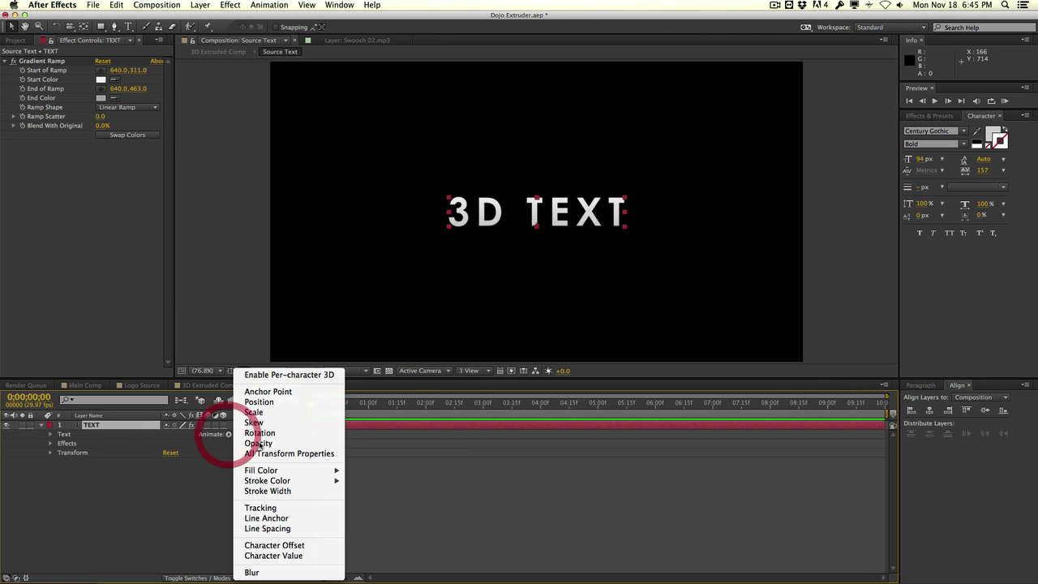
pyautogui.click(308, 377)
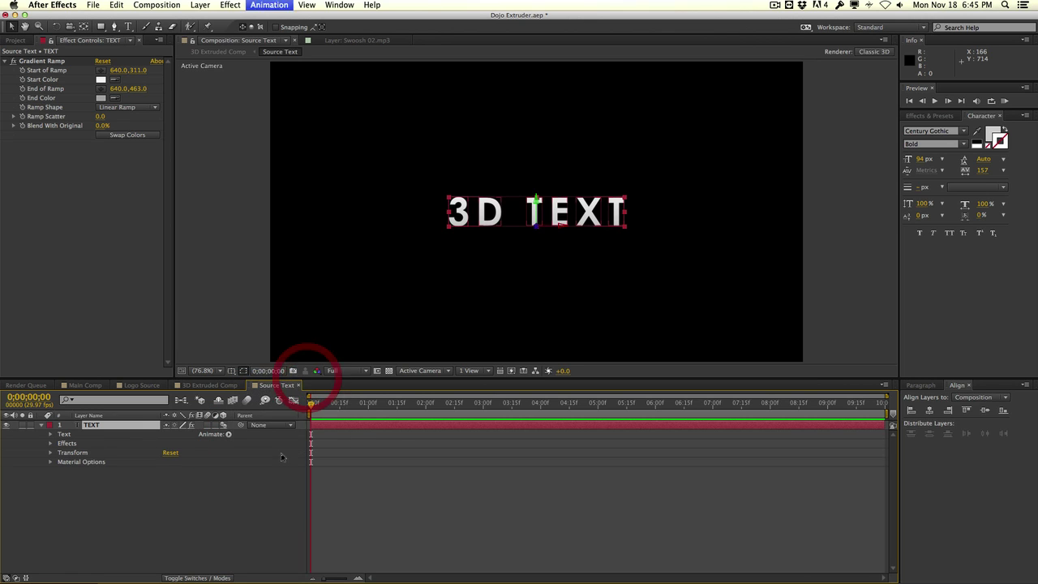
pyautogui.click(229, 435)
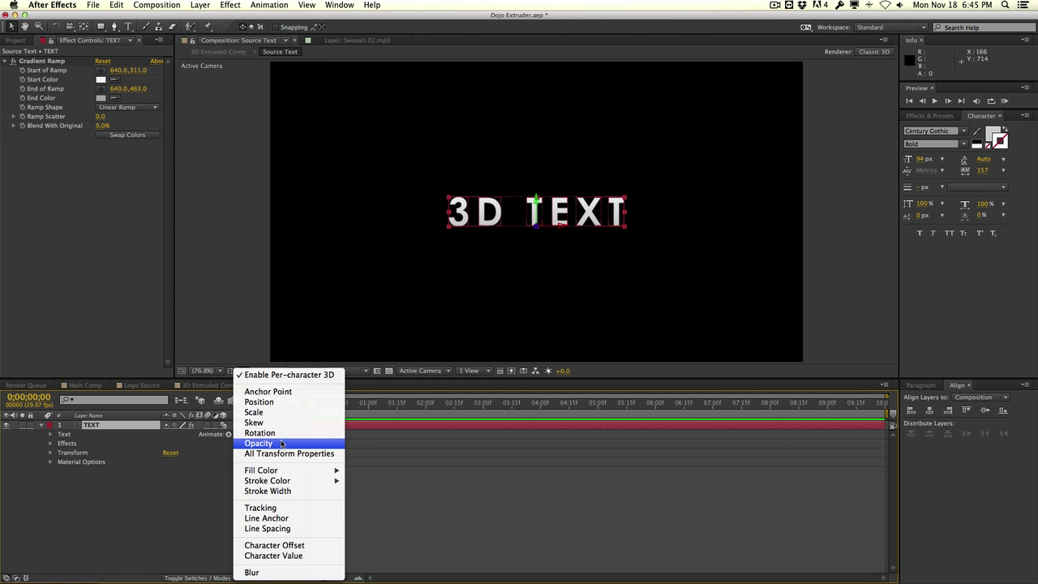
pyautogui.click(279, 402)
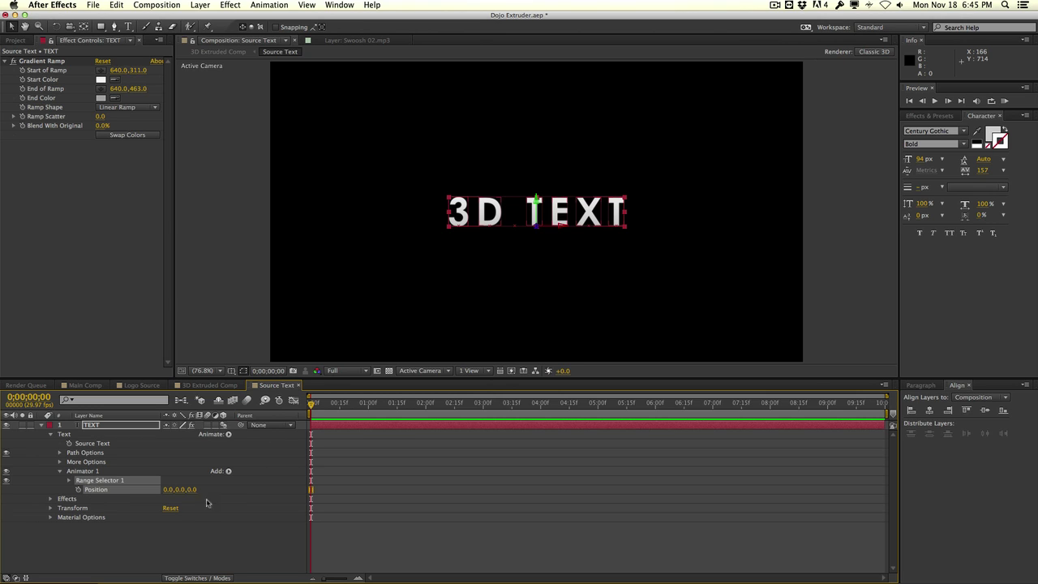
# Set Animator 1's Position Z value to -3000
pyautogui.click(218, 499)
pyautogui.click(192, 490)
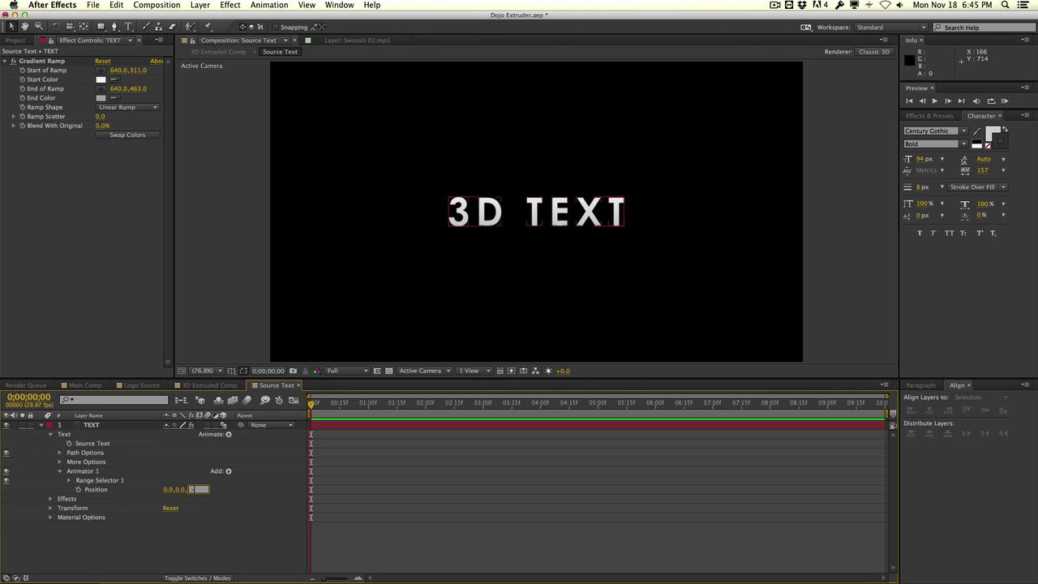
pyautogui.write('-3000')
pyautogui.press('Return')
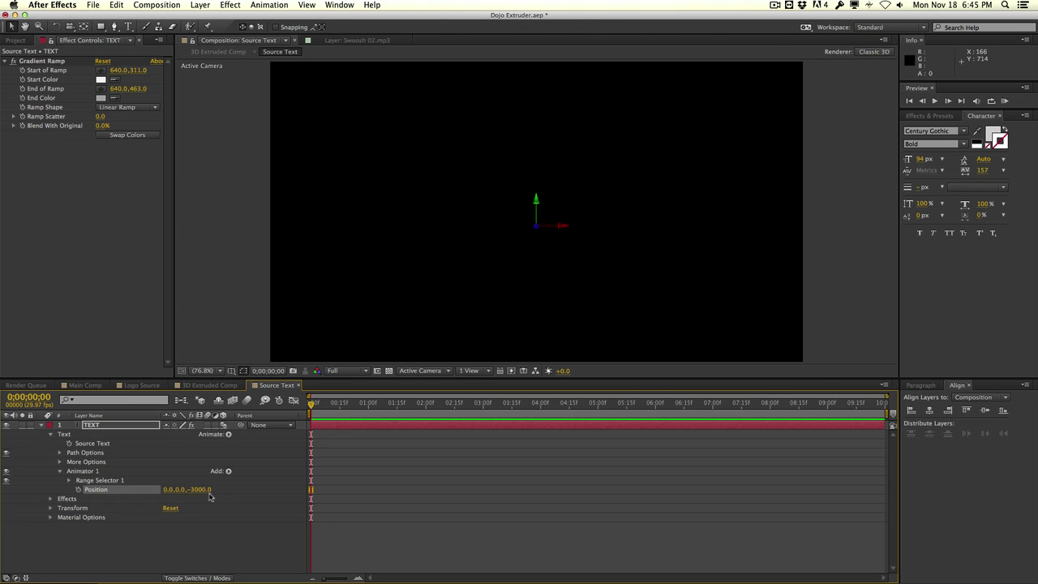
# In Range Selector 1, set Offset to 100% so every letter returns
pyautogui.click(69, 480)
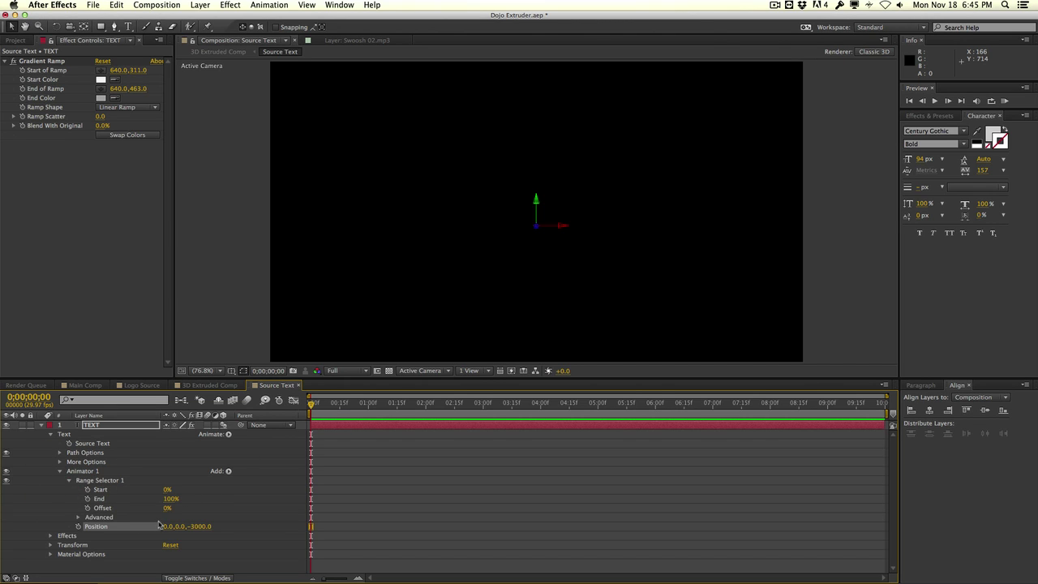
pyautogui.moveTo(167, 508); pyautogui.dragTo(247, 507)
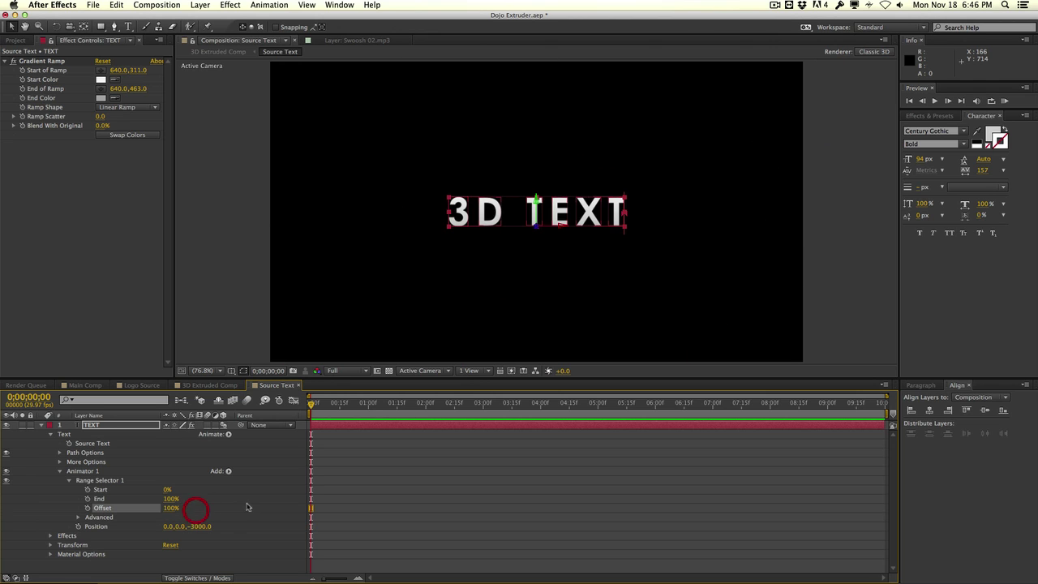
pyautogui.click(172, 508)
pyautogui.write('0')
pyautogui.press('Return')
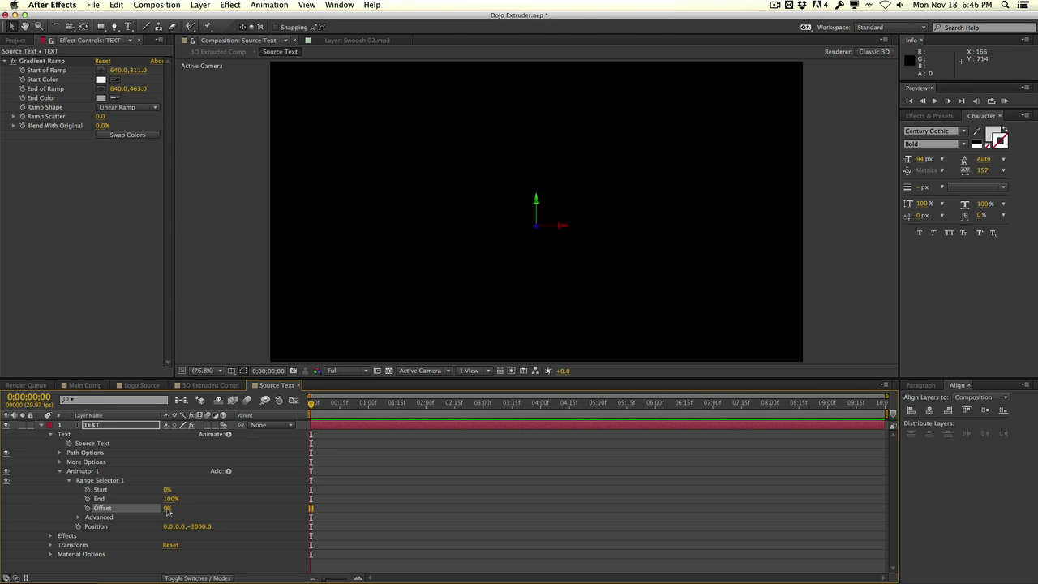
pyautogui.moveTo(166, 508); pyautogui.dragTo(225, 504)
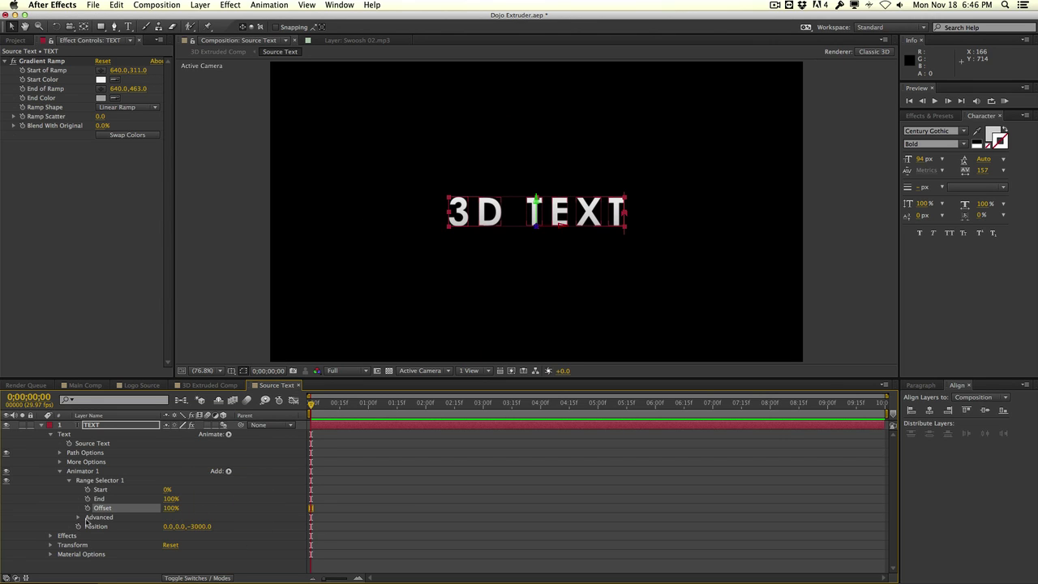
# Turn on Randomize Order and a Ramp Up shape in Range Selector 1, adjusting Offset from 50%
pyautogui.click(171, 508)
pyautogui.write('50')
pyautogui.press('Return')
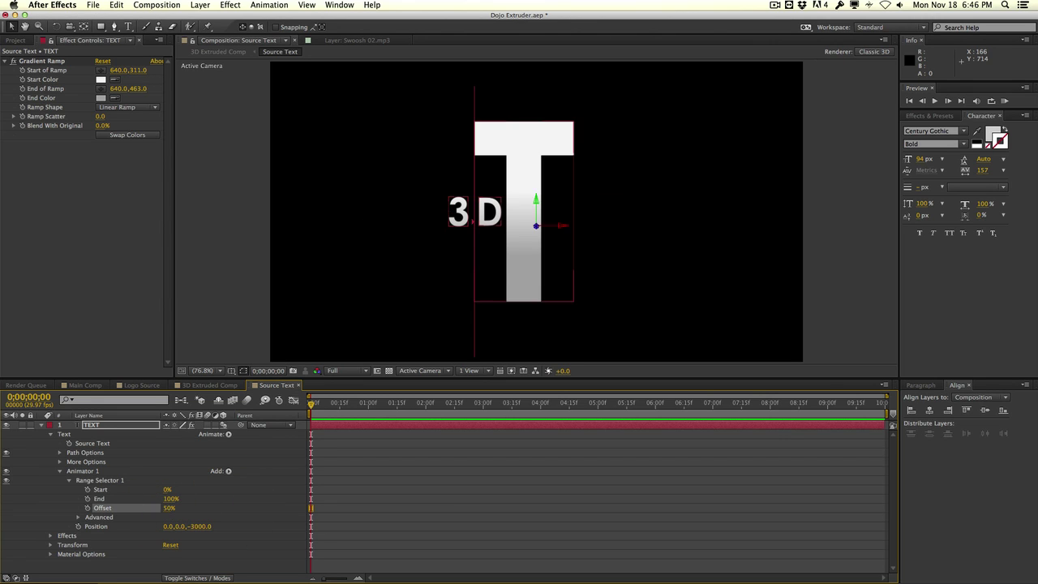
pyautogui.click(78, 518)
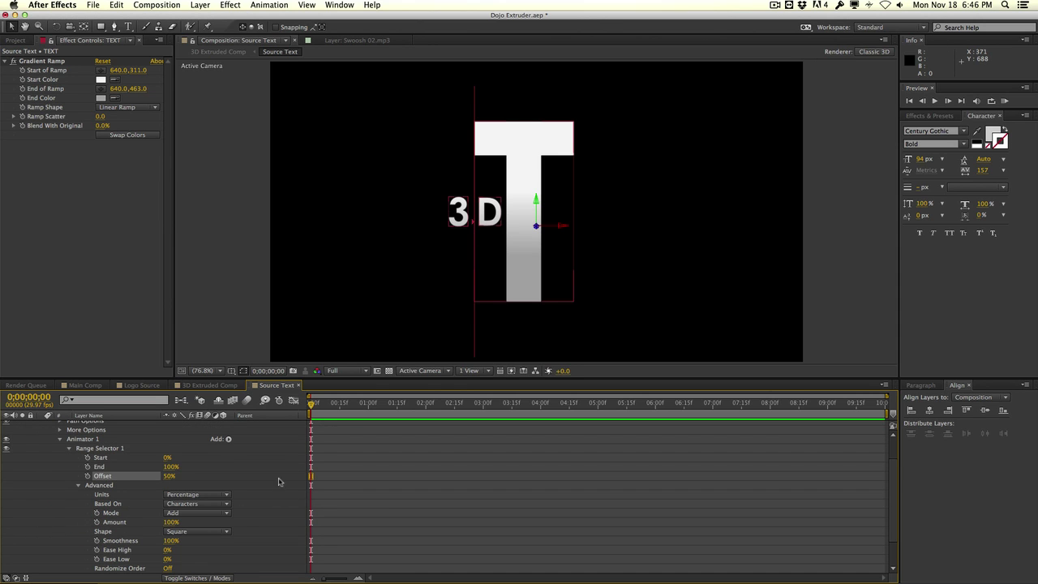
pyautogui.scroll(-1, 252, 493)
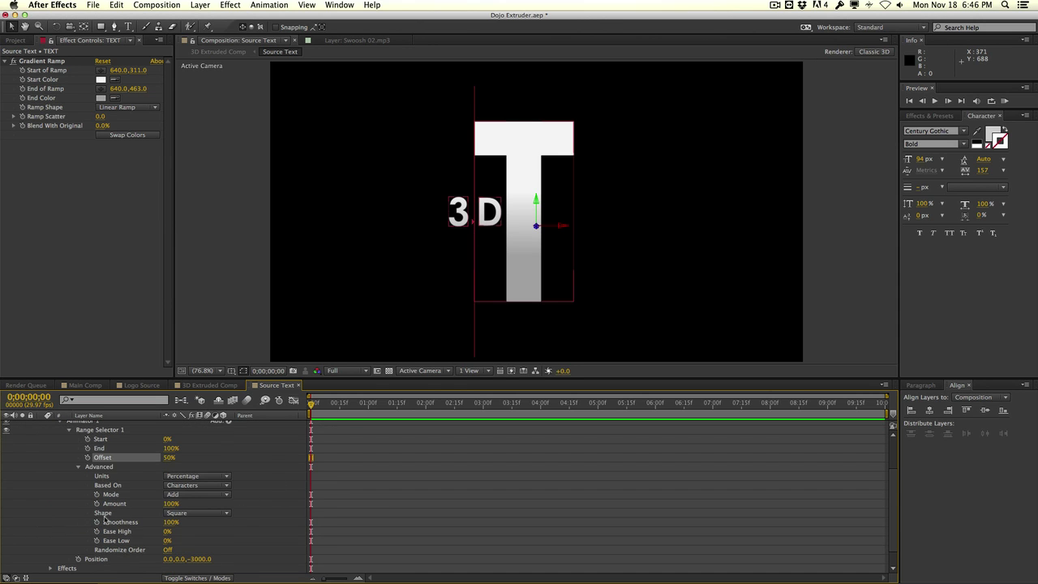
pyautogui.click(168, 551)
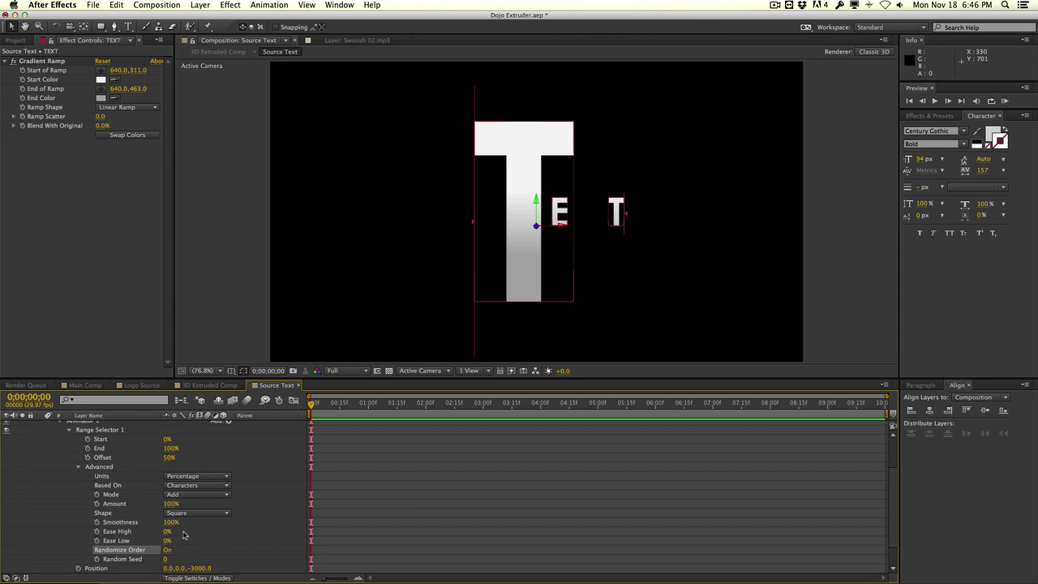
pyautogui.click(181, 514)
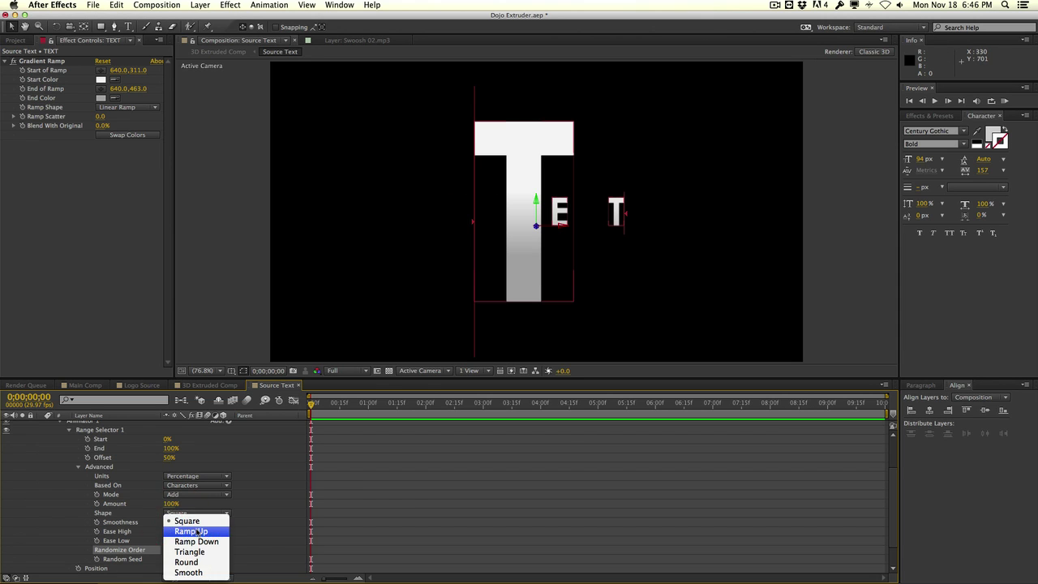
pyautogui.click(182, 530)
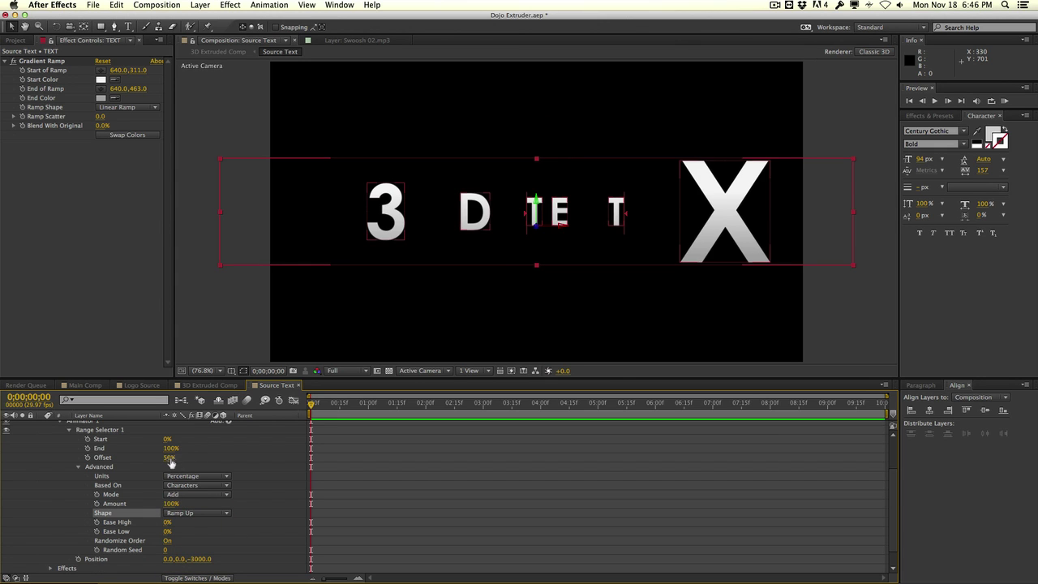
pyautogui.moveTo(170, 462); pyautogui.dragTo(201, 459)
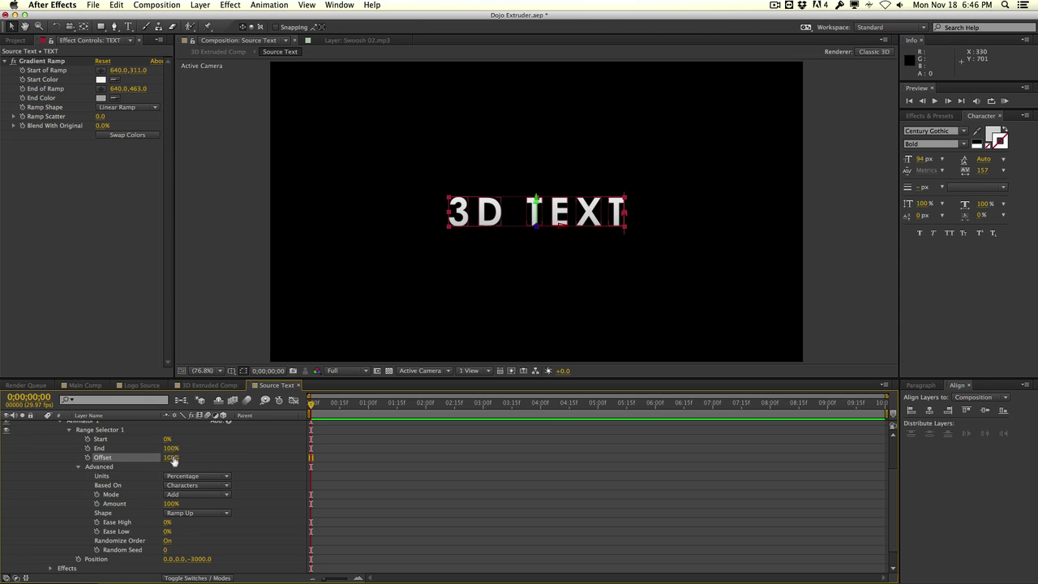
# Keyframe Offset from -59% at frame 0 to 100% at 01;16, then scrub to preview
pyautogui.click(86, 458)
pyautogui.moveTo(171, 464); pyautogui.dragTo(102, 476)
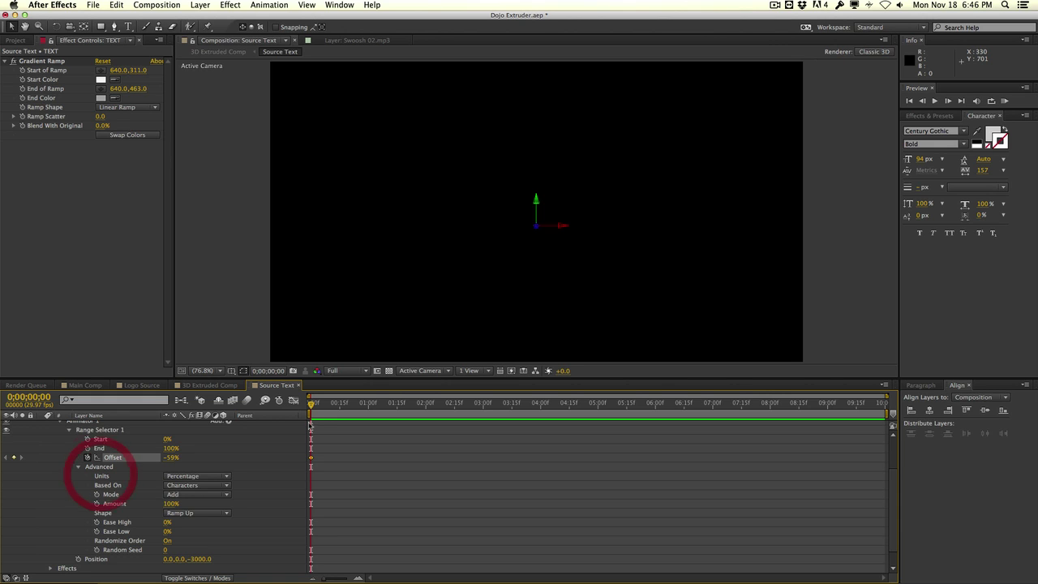
pyautogui.click(398, 405)
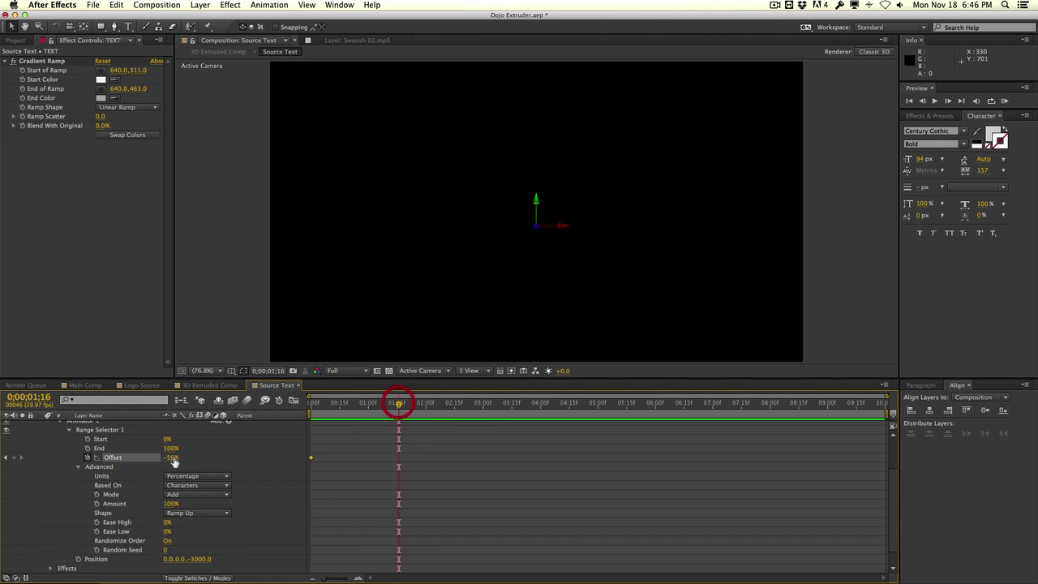
pyautogui.moveTo(171, 462); pyautogui.dragTo(212, 462)
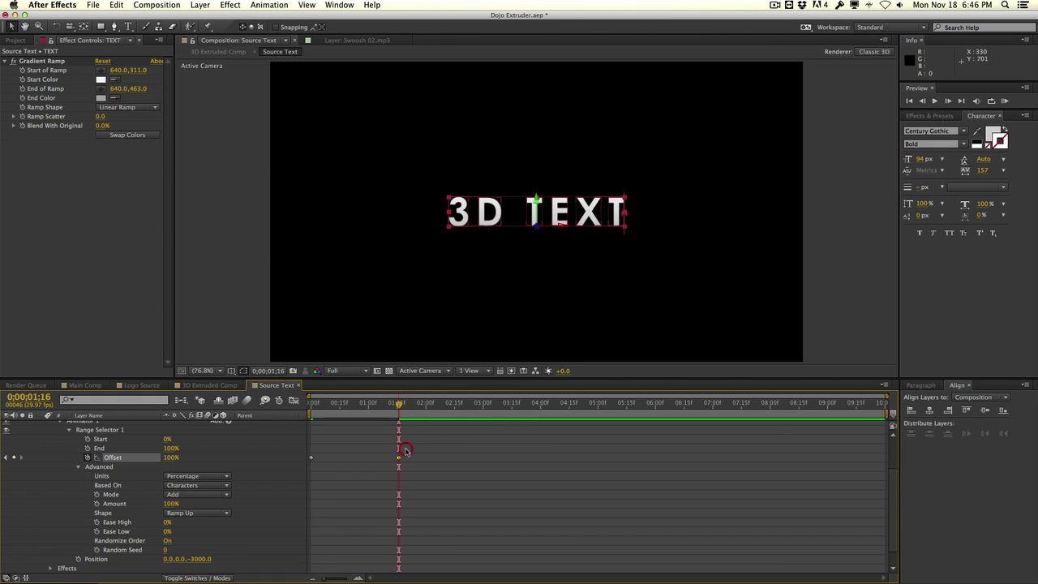
pyautogui.press('Home')
pyautogui.moveTo(310, 415); pyautogui.dragTo(380, 415)
# Duplicate the TEXT layer and place the TEXT 2 copy beneath it
pyautogui.scroll(3, 83, 454)
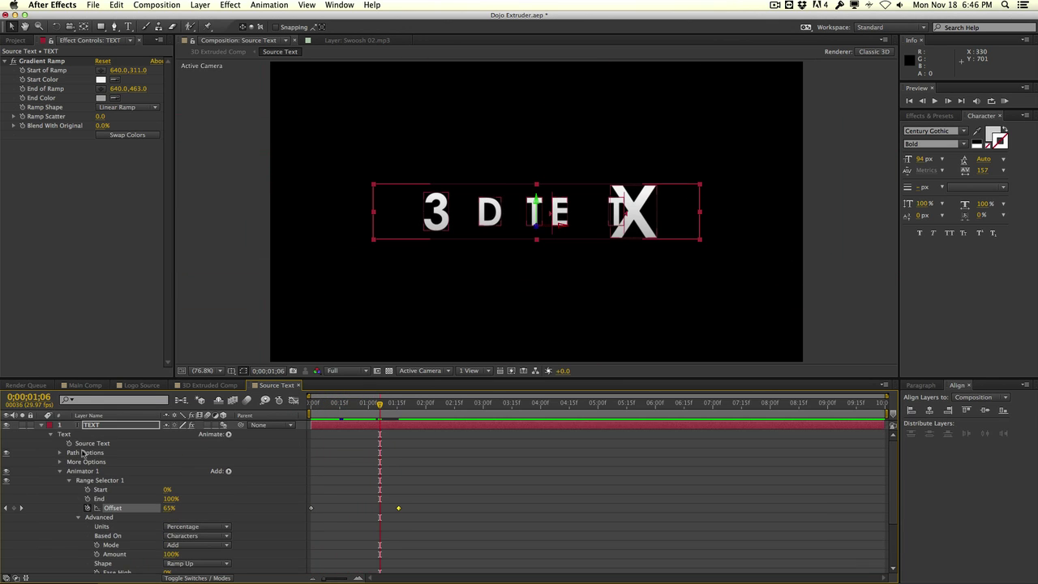
pyautogui.click(43, 428)
pyautogui.click(90, 425)
pyautogui.hotkey('ctrl', 'd')
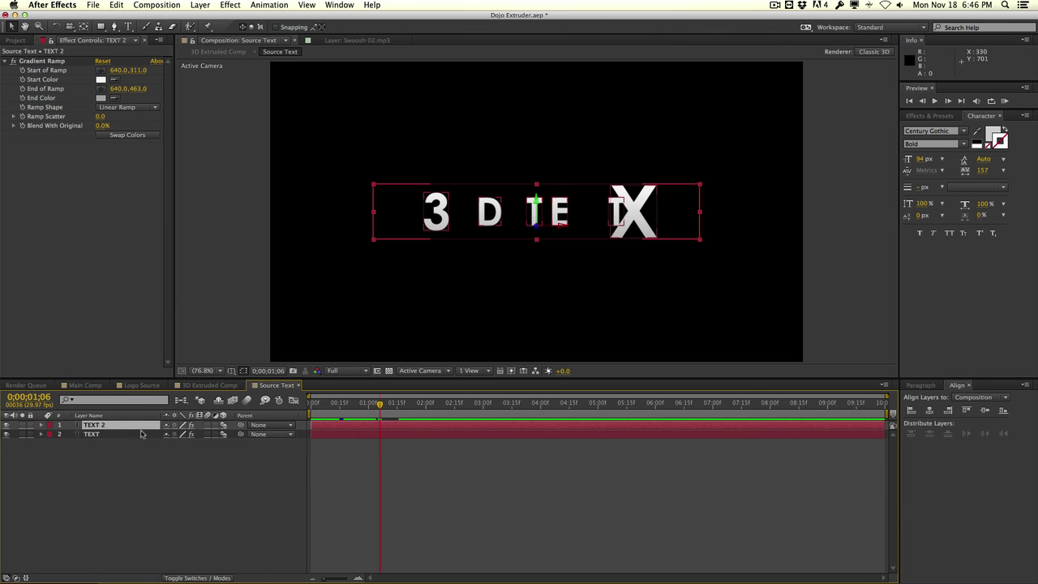
pyautogui.moveTo(144, 444); pyautogui.dragTo(143, 442)
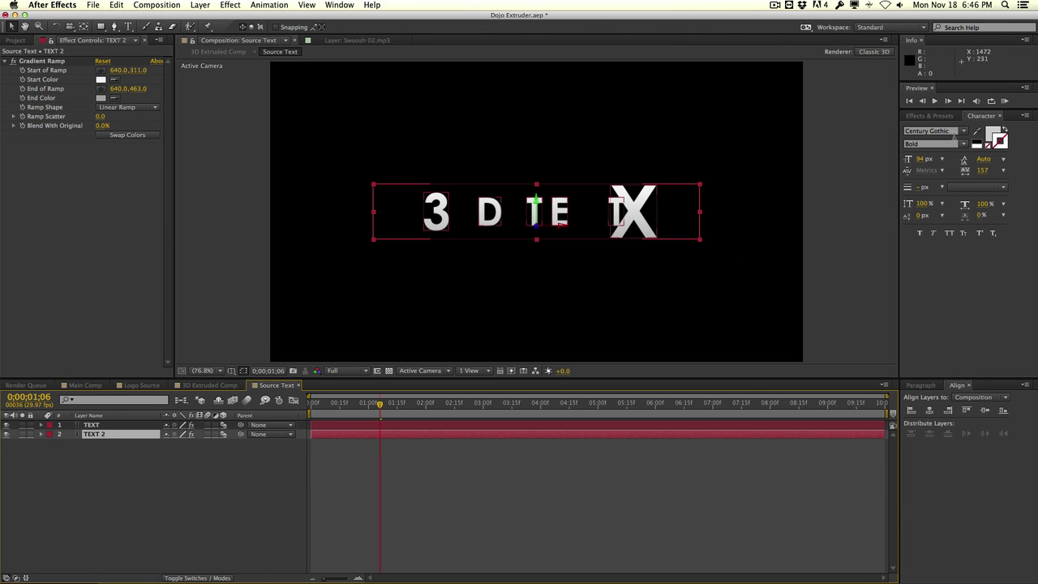
# Give TEXT 2 a dark 8 px stroke with Stroke Over Fill
pyautogui.click(995, 138)
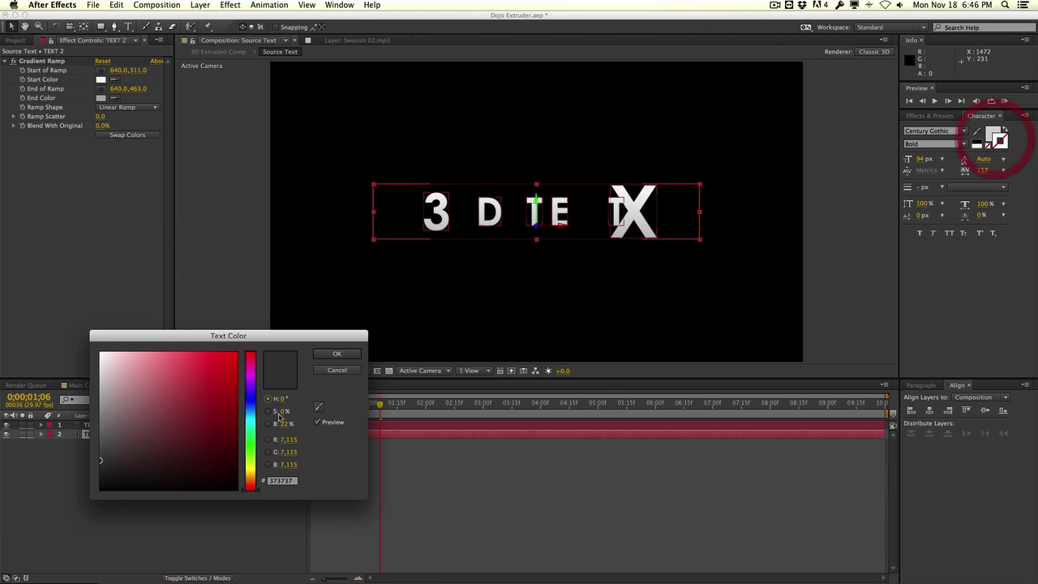
pyautogui.click(345, 357)
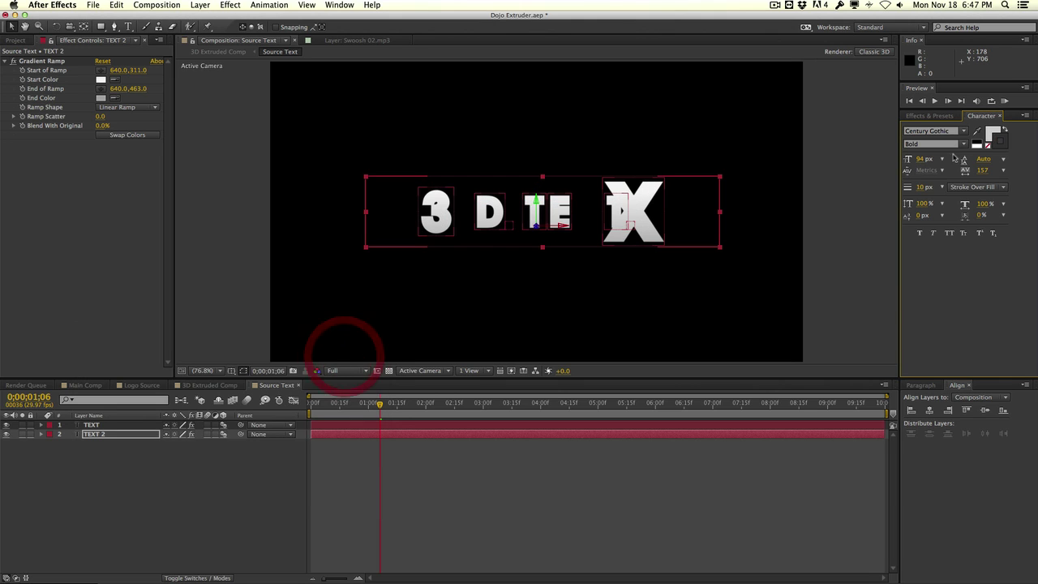
pyautogui.click(920, 188)
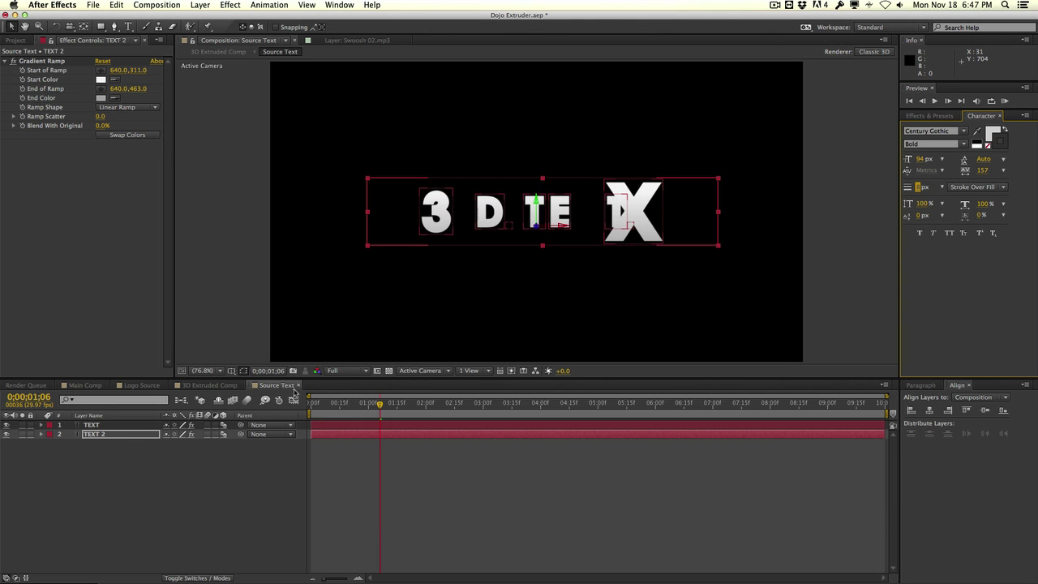
pyautogui.click(388, 370)
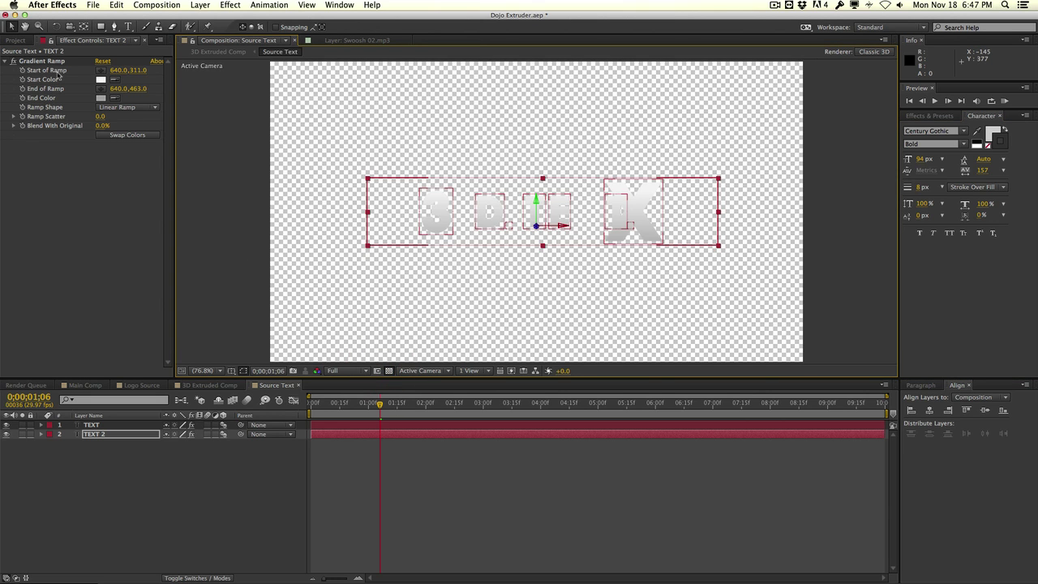
# Set TEXT 2's Gradient Ramp from near black to mid grey, then view the 3D Extruded Comp
pyautogui.click(59, 62)
pyautogui.click(100, 80)
pyautogui.moveTo(114, 463); pyautogui.dragTo(71, 476)
pyautogui.press('Return')
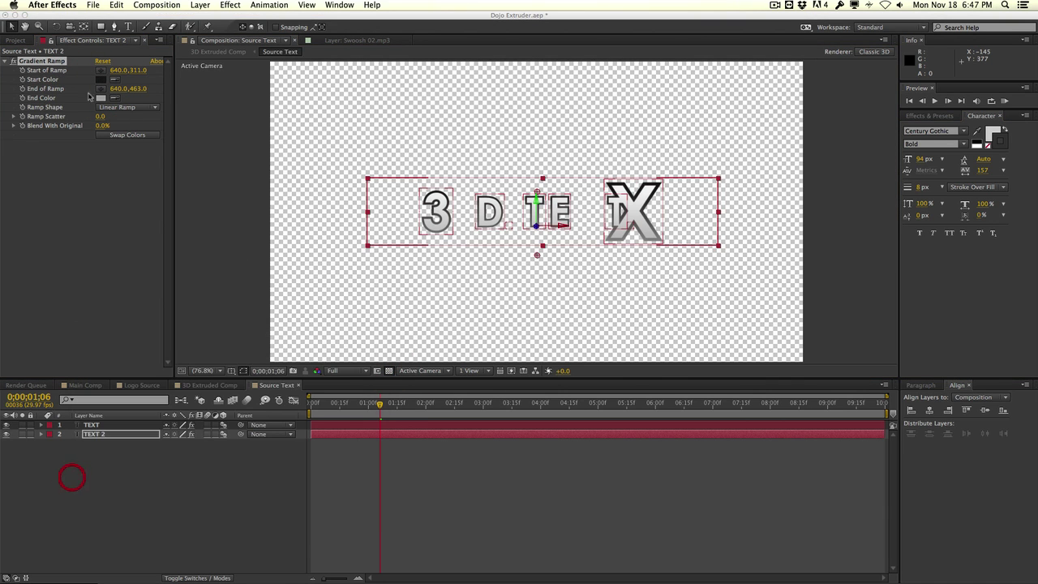
pyautogui.click(101, 96)
pyautogui.moveTo(116, 428); pyautogui.dragTo(93, 431)
pyautogui.press('Return')
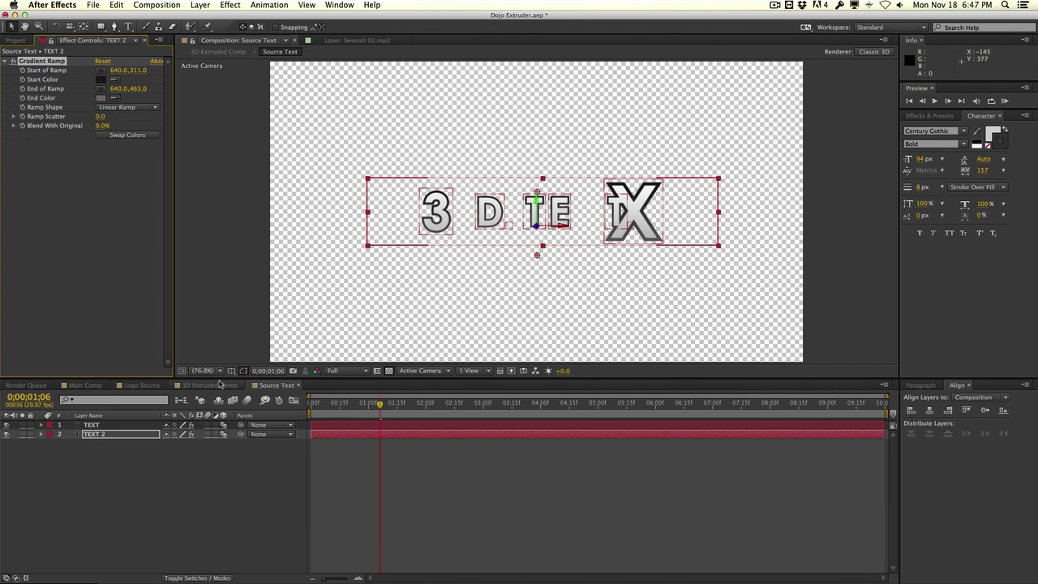
pyautogui.click(208, 387)
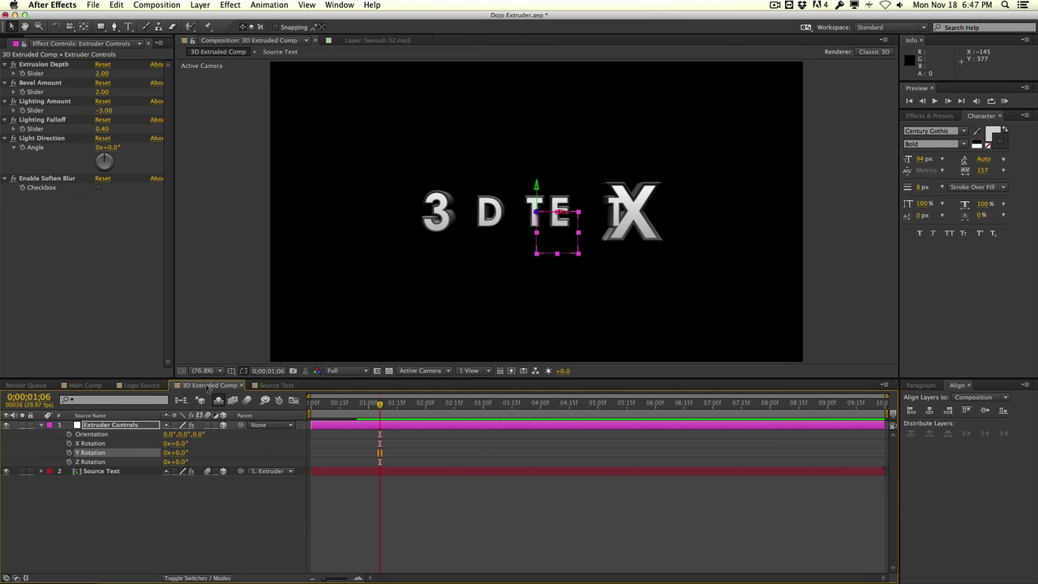
# Scrub the 3D Extruded Comp from frame 11 to 25 to watch the extruded letters fly in
pyautogui.click(339, 403)
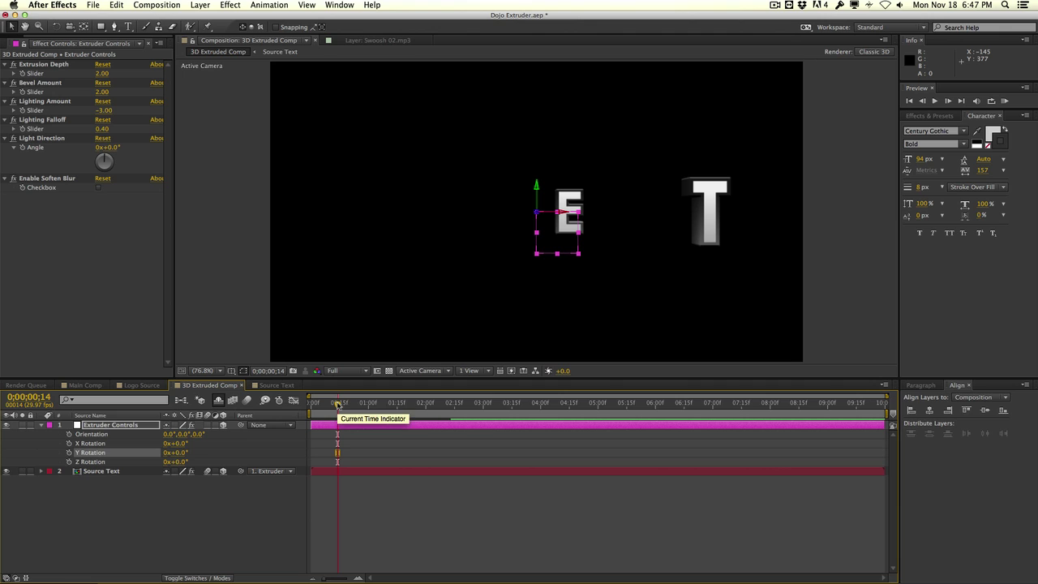
pyautogui.click(332, 403)
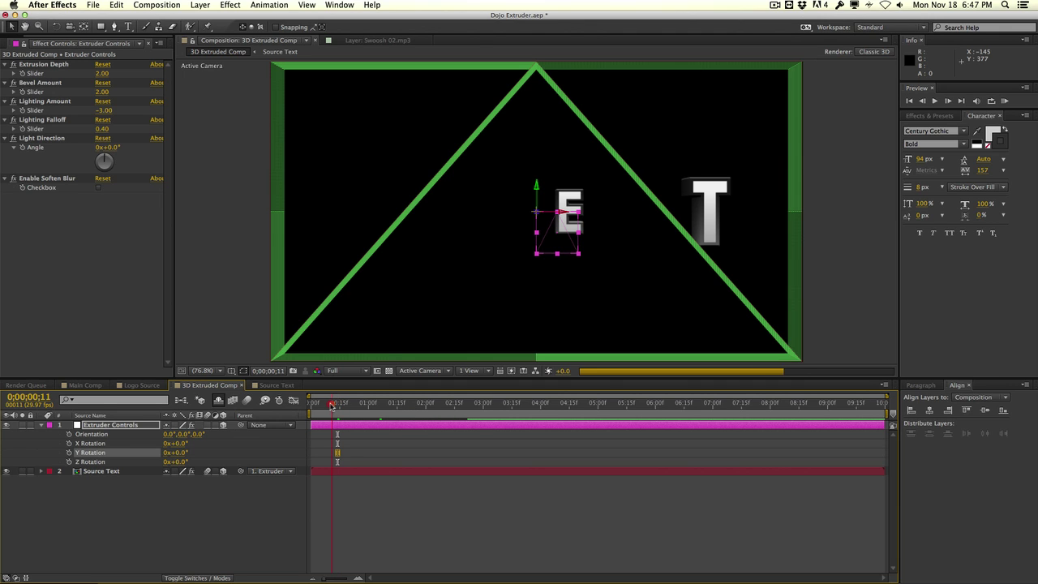
pyautogui.click(332, 403)
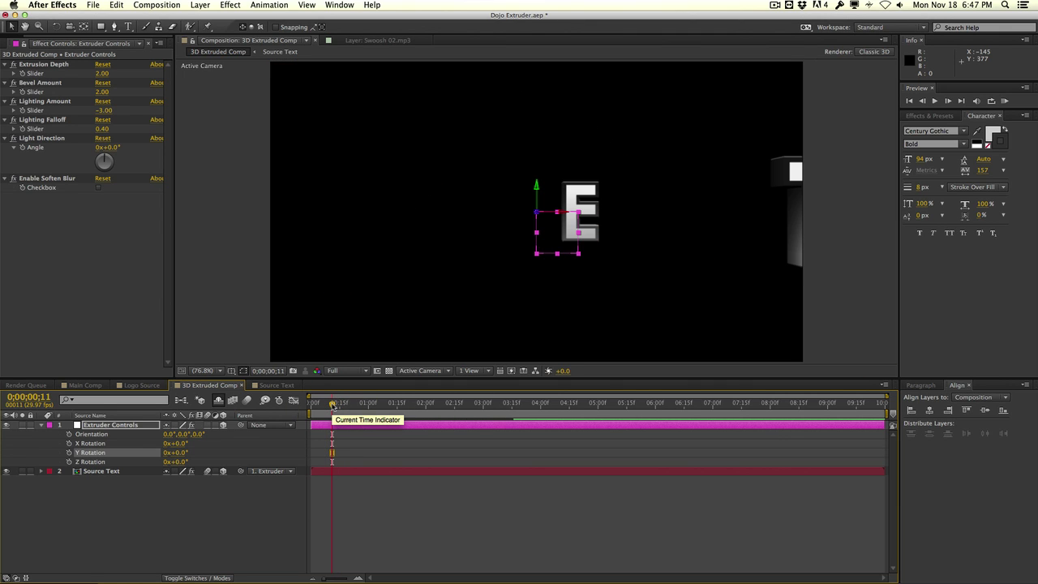
pyautogui.moveTo(332, 403); pyautogui.dragTo(342, 403)
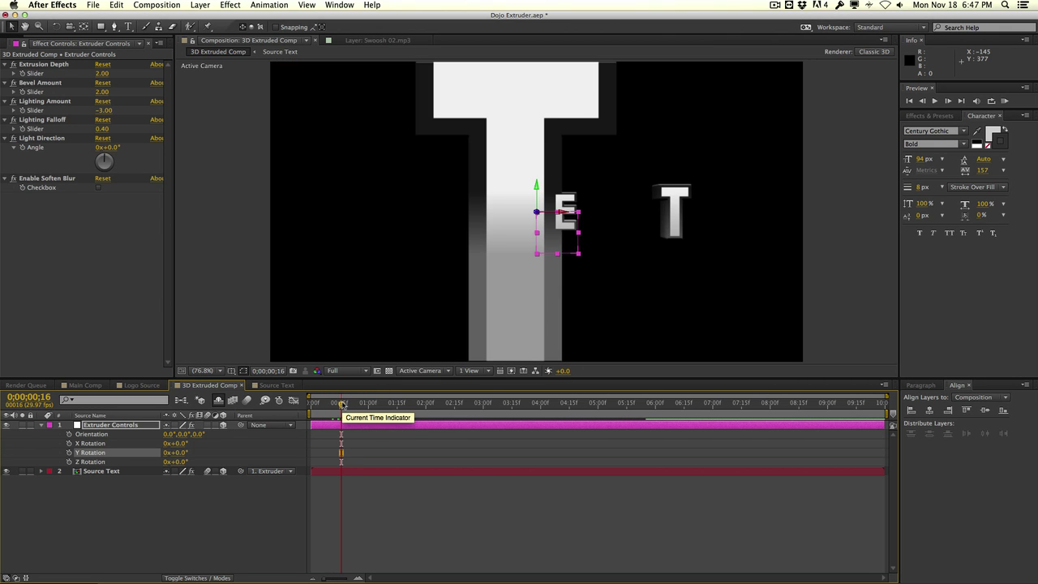
pyautogui.moveTo(341, 403); pyautogui.dragTo(360, 403)
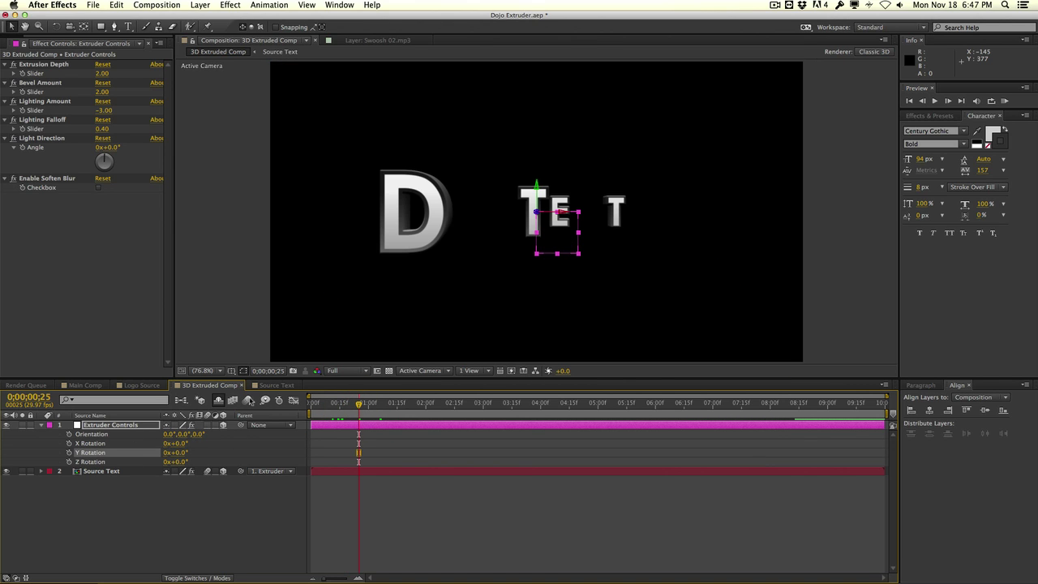
# Briefly view the Source Text composition, then return to the 3D Extruded Comp
pyautogui.click(276, 386)
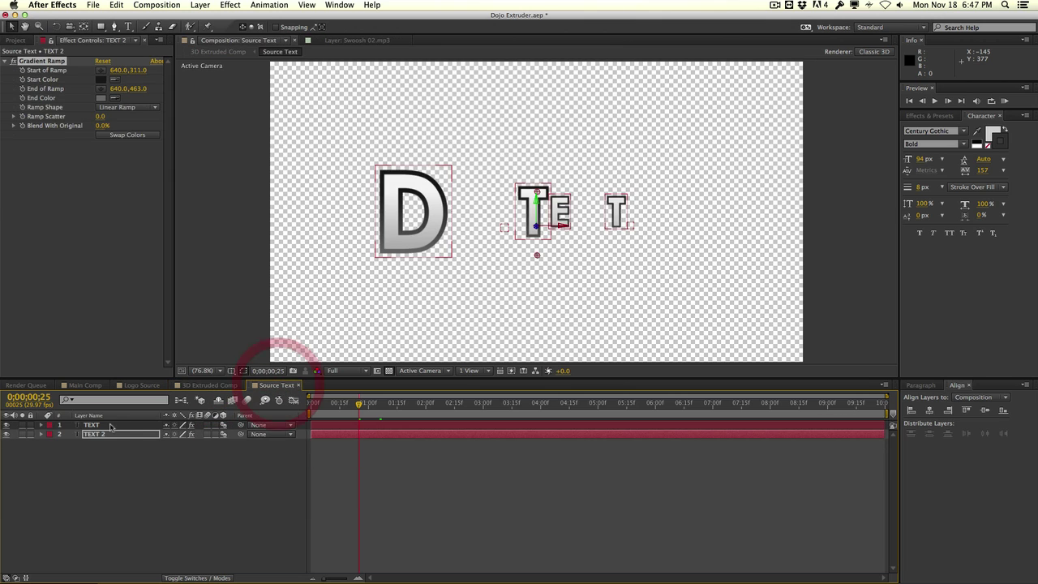
pyautogui.click(200, 386)
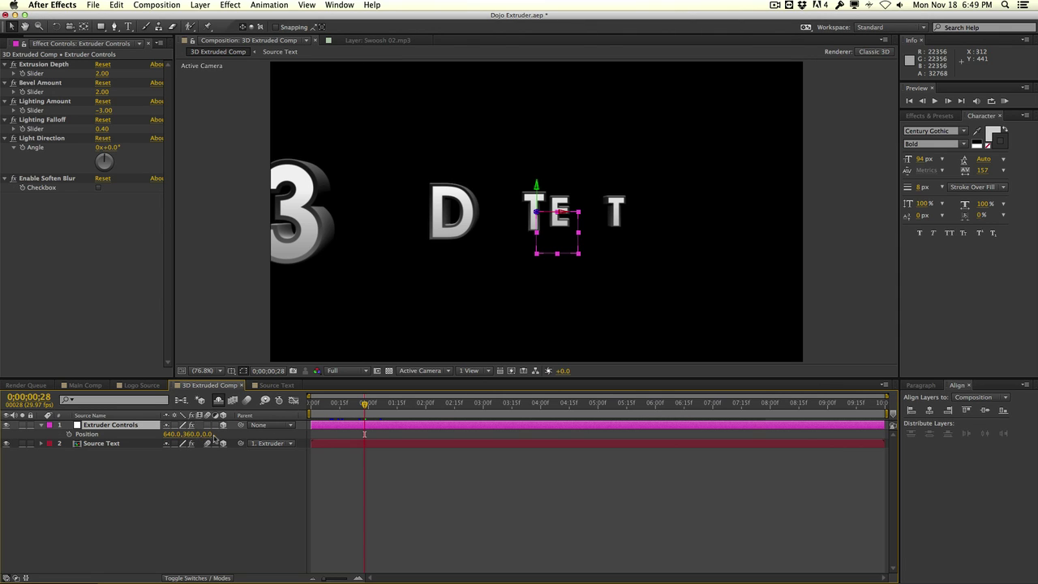
# At the first frame, set Extruder Controls Position Z to -1000 and add a keyframe
pyautogui.moveTo(332, 405); pyautogui.dragTo(304, 405)
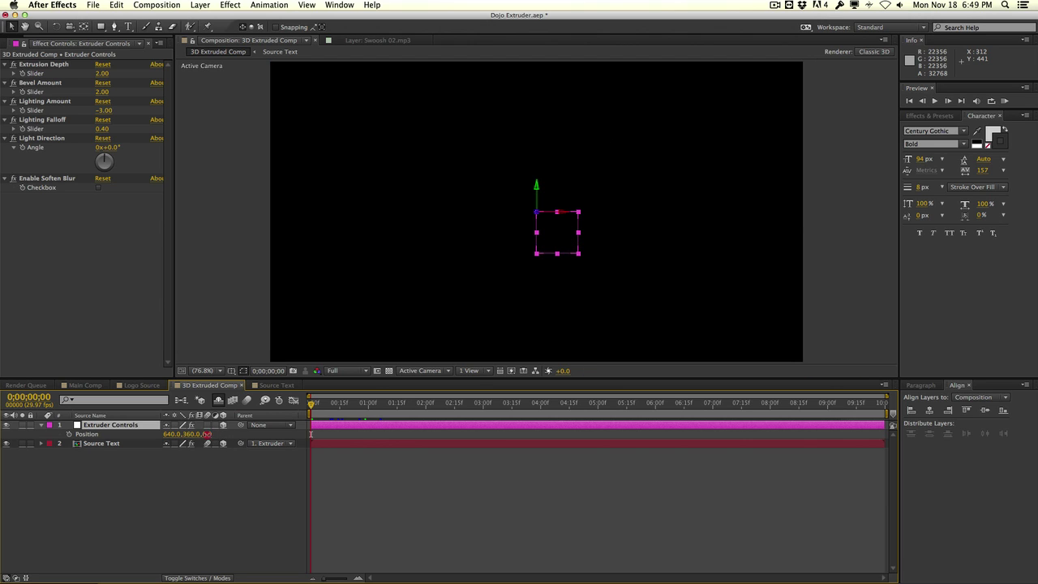
pyautogui.click(207, 433)
pyautogui.press('Return')
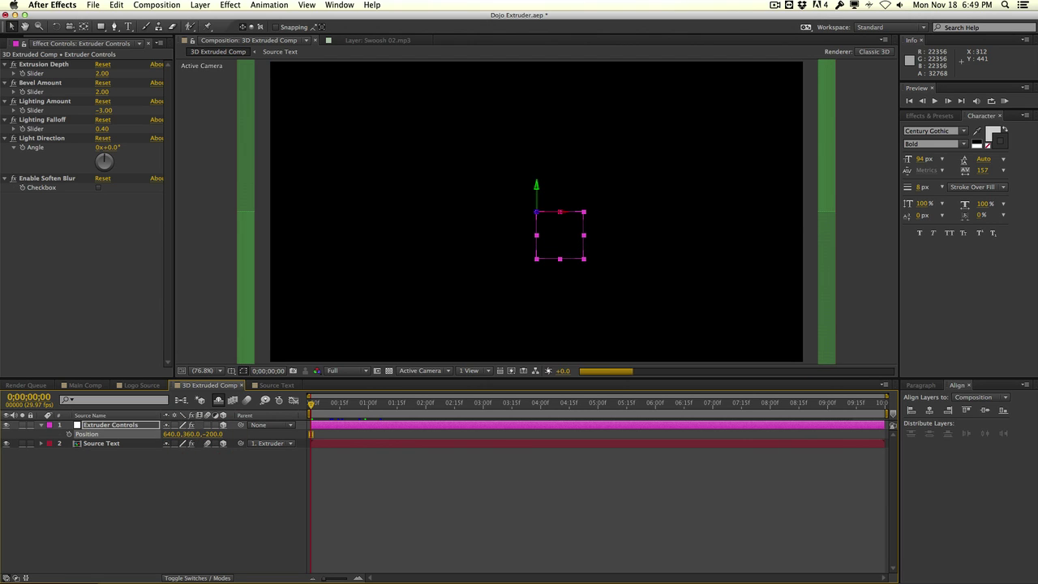
pyautogui.click(208, 434)
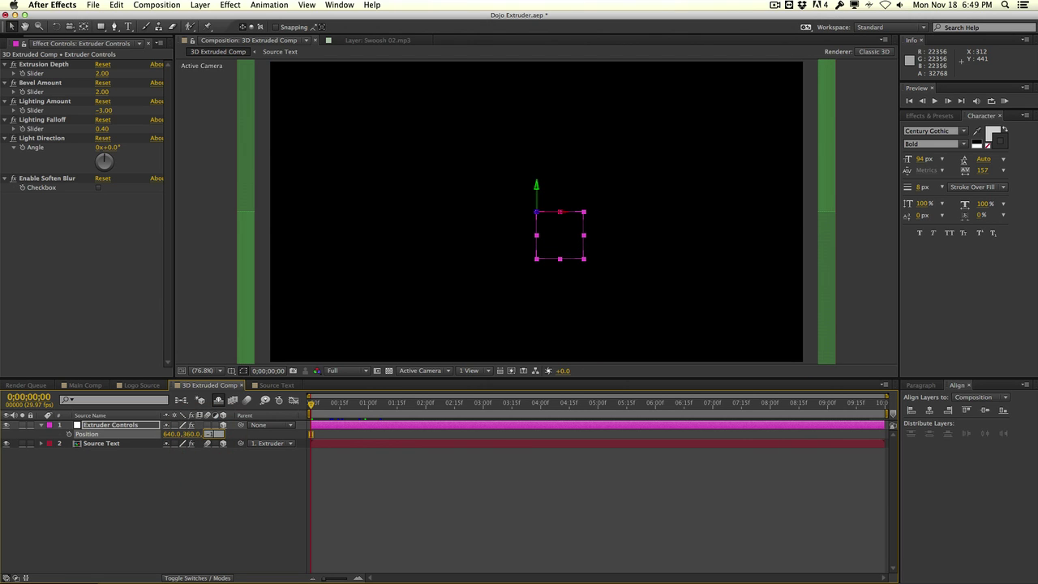
pyautogui.write('-1000')
pyautogui.press('Return')
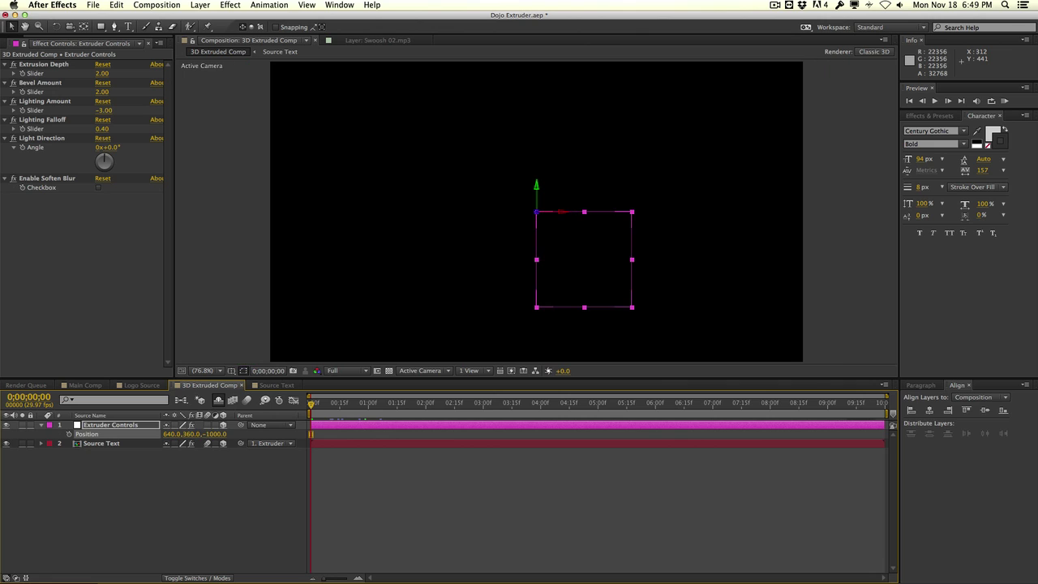
pyautogui.click(69, 435)
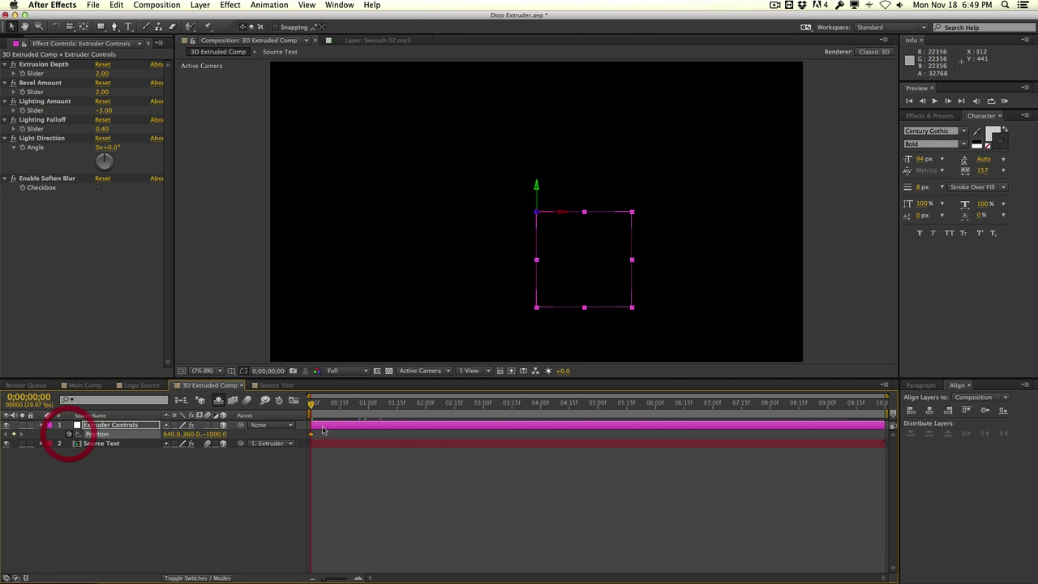
# At 1;14, set Position Z to 0 for the second keyframe
pyautogui.click(395, 403)
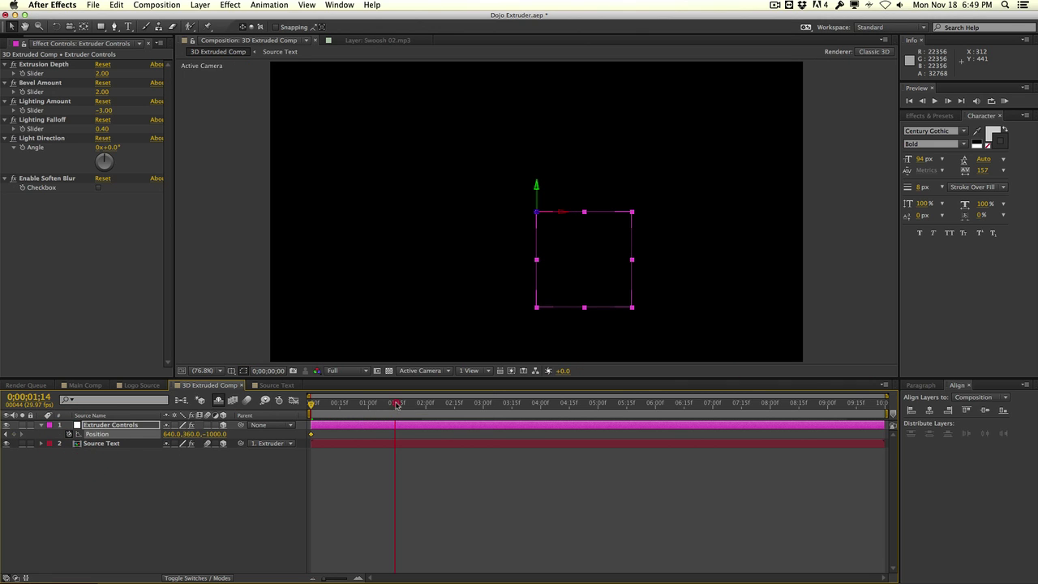
pyautogui.click(213, 434)
pyautogui.write('0')
pyautogui.press('Return')
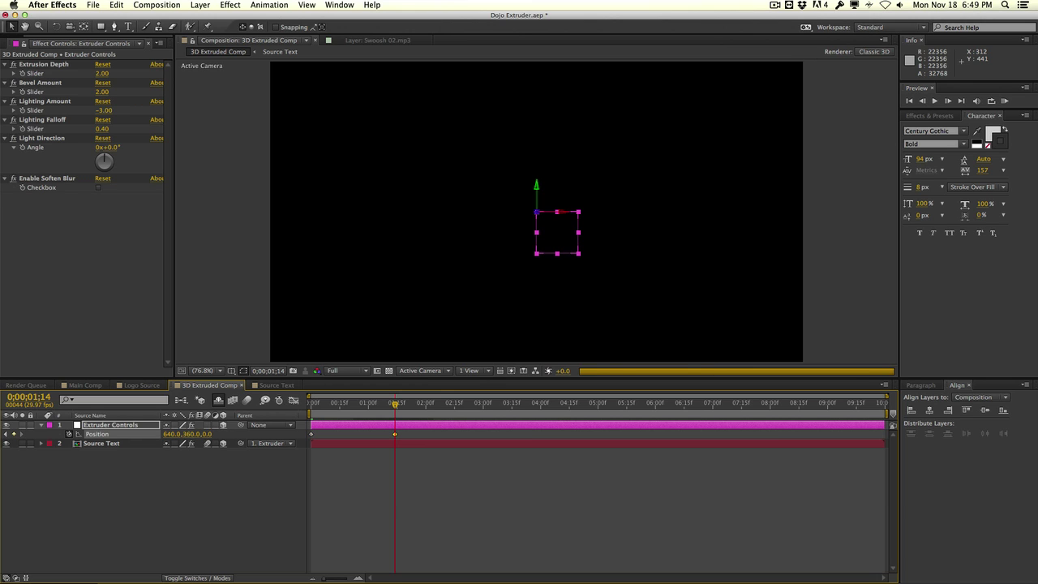
# Reveal the shy per-character layers and select the Extruder Controls Position keyframes
pyautogui.click(218, 404)
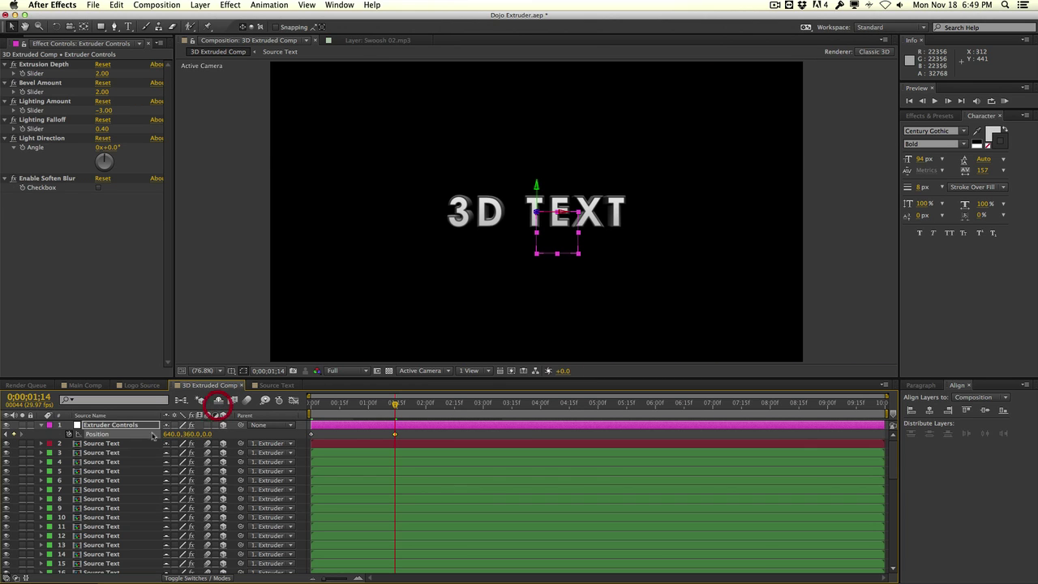
pyautogui.click(102, 444)
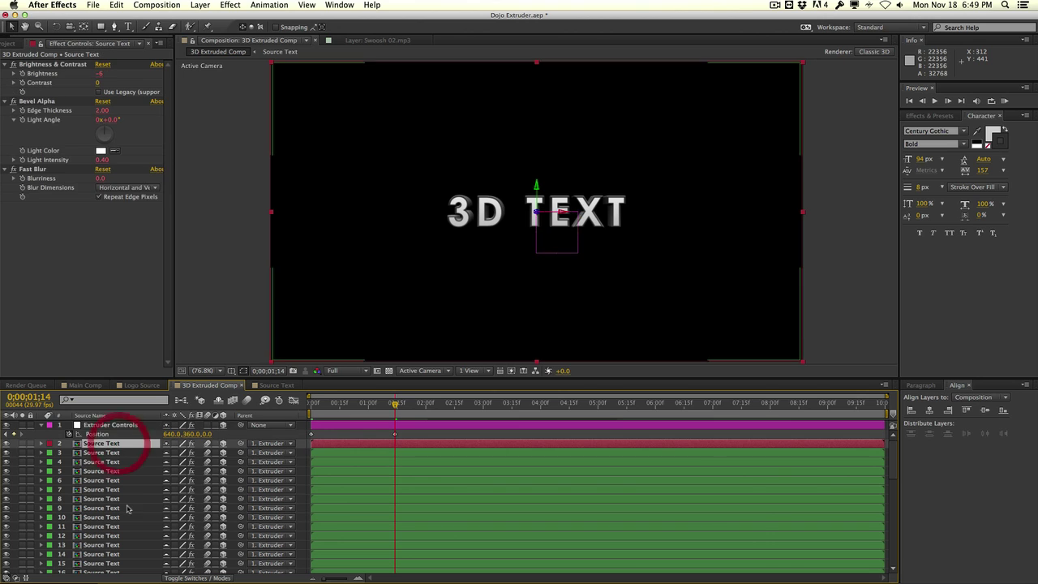
pyautogui.click(390, 435)
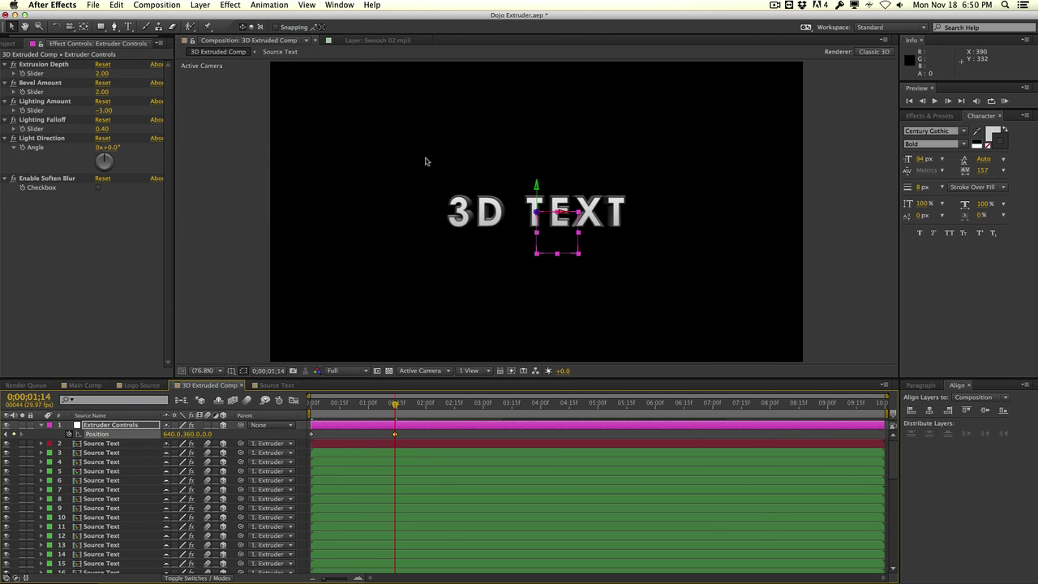
pyautogui.click(280, 4)
pyautogui.moveTo(332, 106)
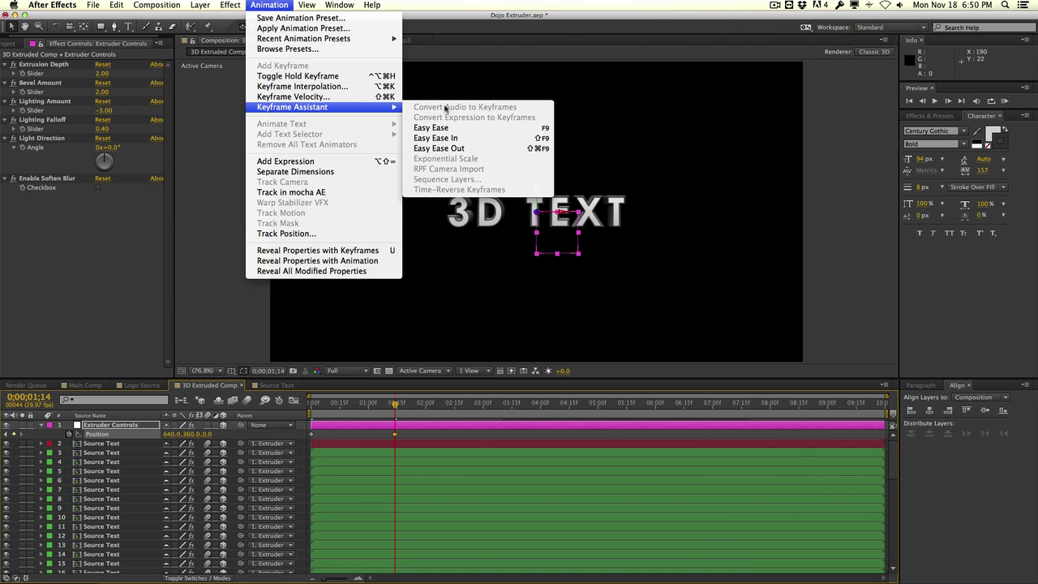
# Easy Ease the Position keyframes, hide the shy layers, and turn on motion blur
pyautogui.click(438, 131)
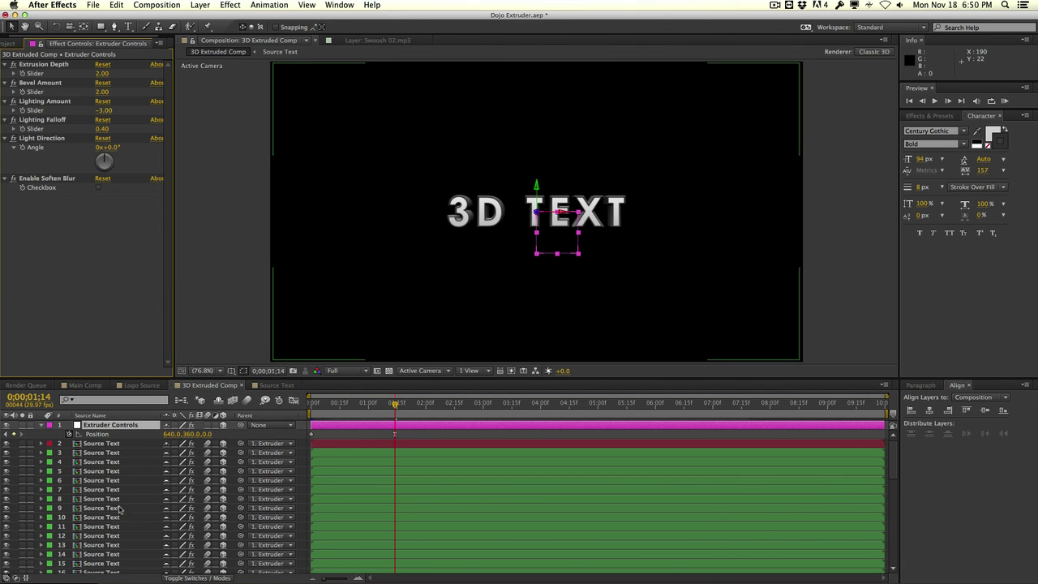
pyautogui.click(218, 401)
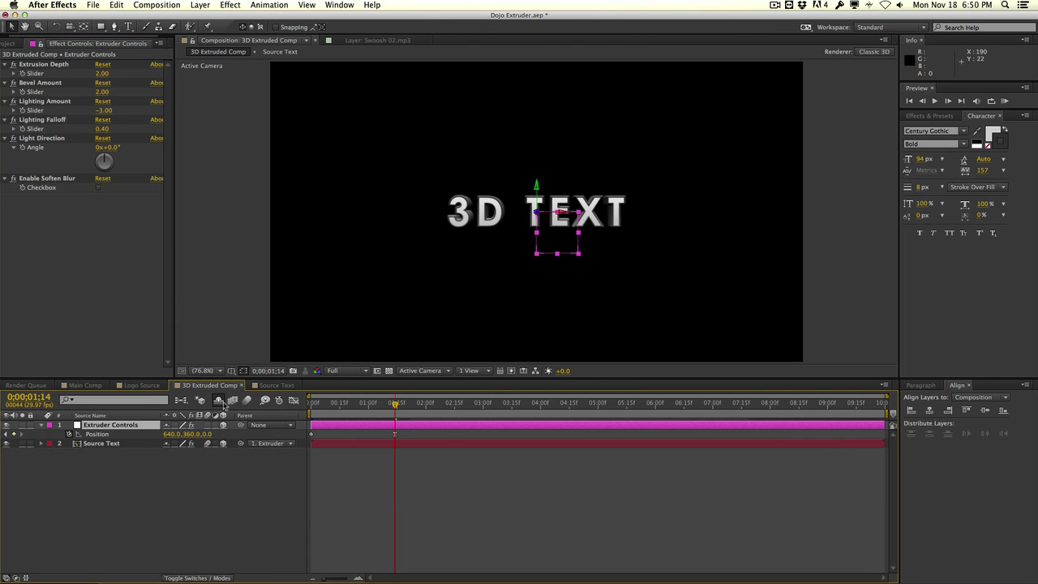
pyautogui.click(355, 405)
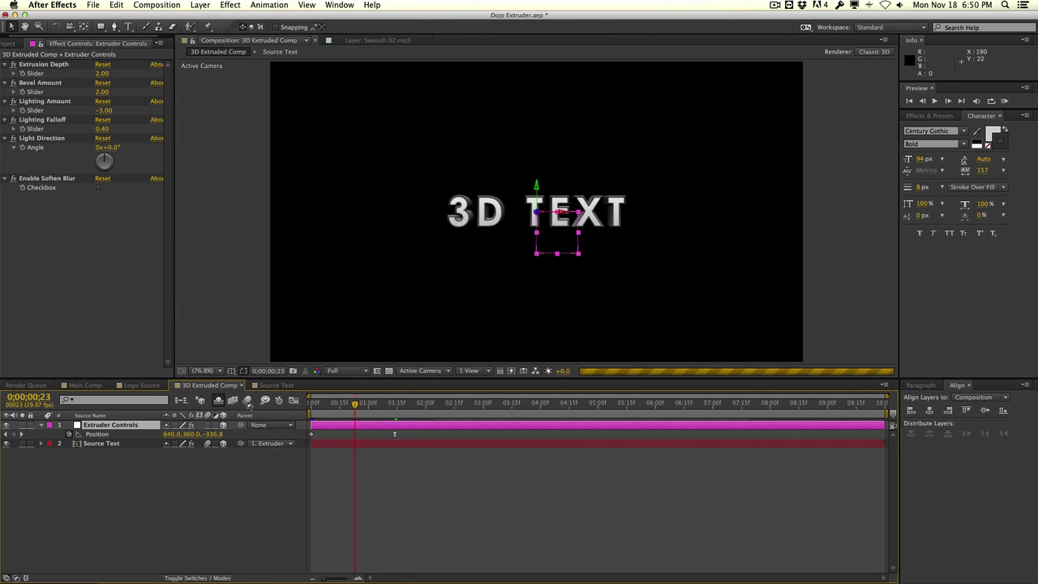
pyautogui.click(247, 401)
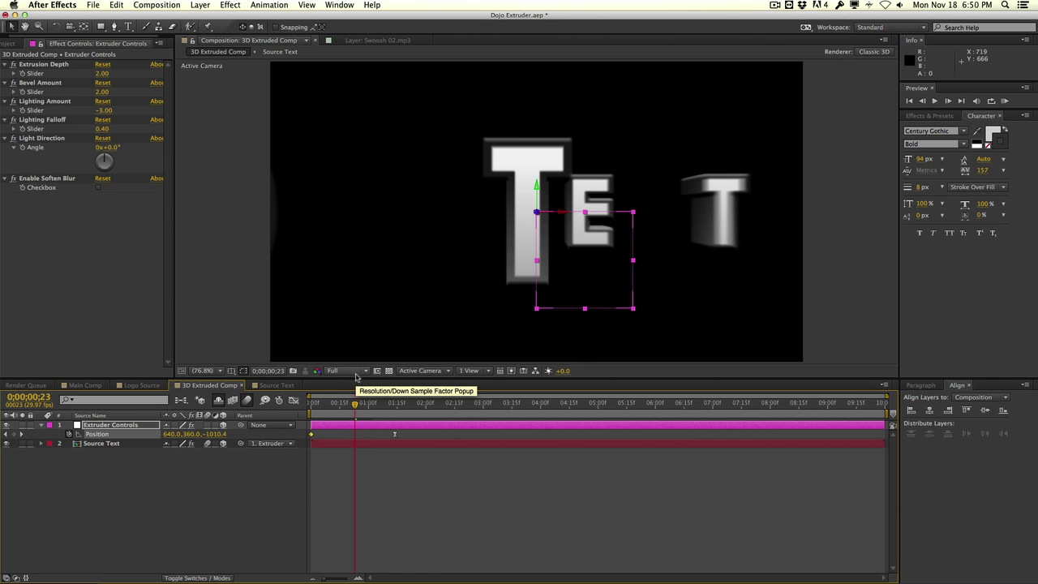
# Set the preview resolution to Half, leaving the Extruder Controls Position values unchanged
pyautogui.click(349, 371)
pyautogui.click(358, 408)
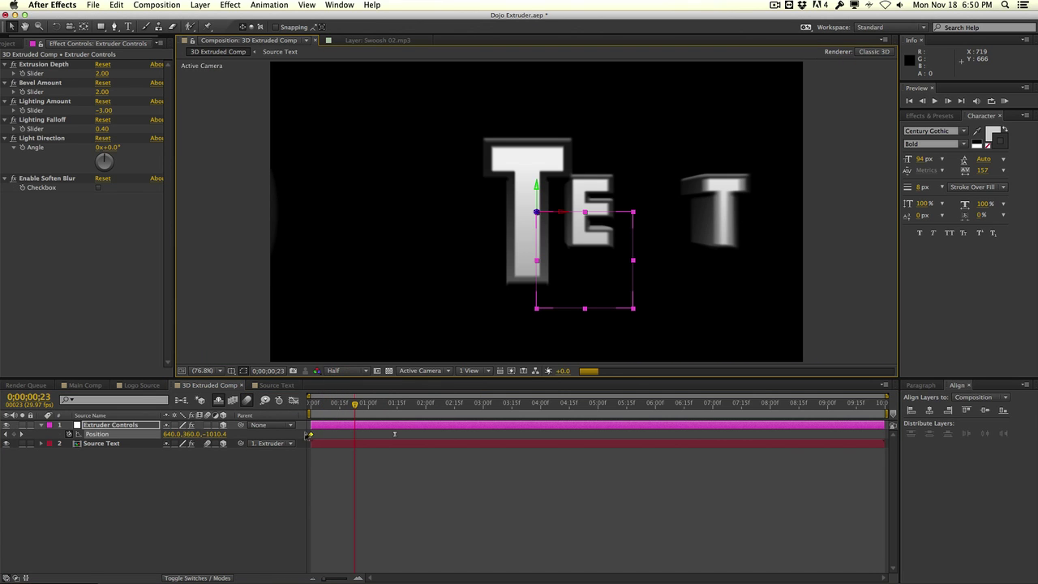
pyautogui.doubleClick(312, 434)
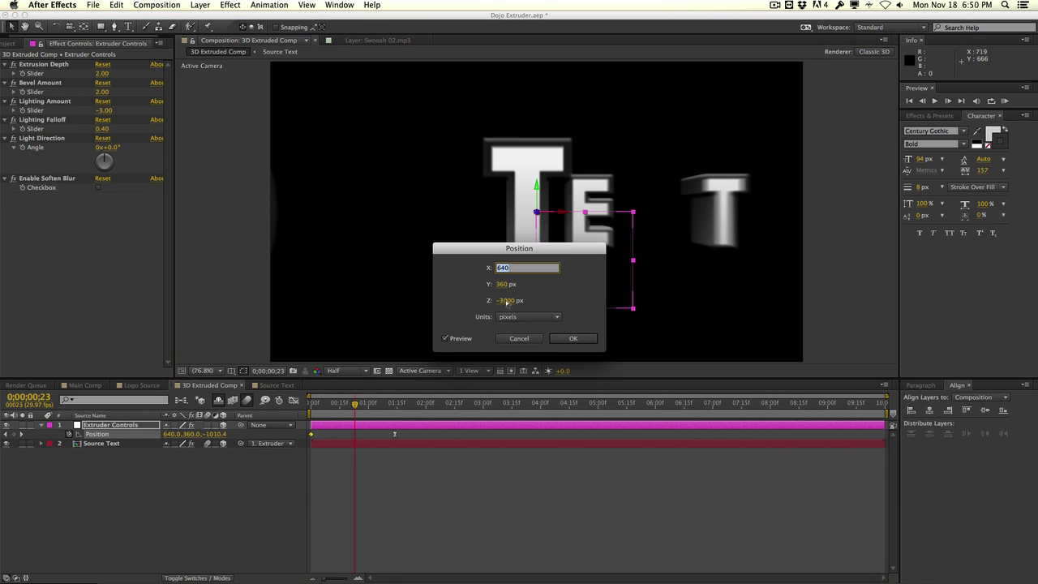
pyautogui.click(572, 338)
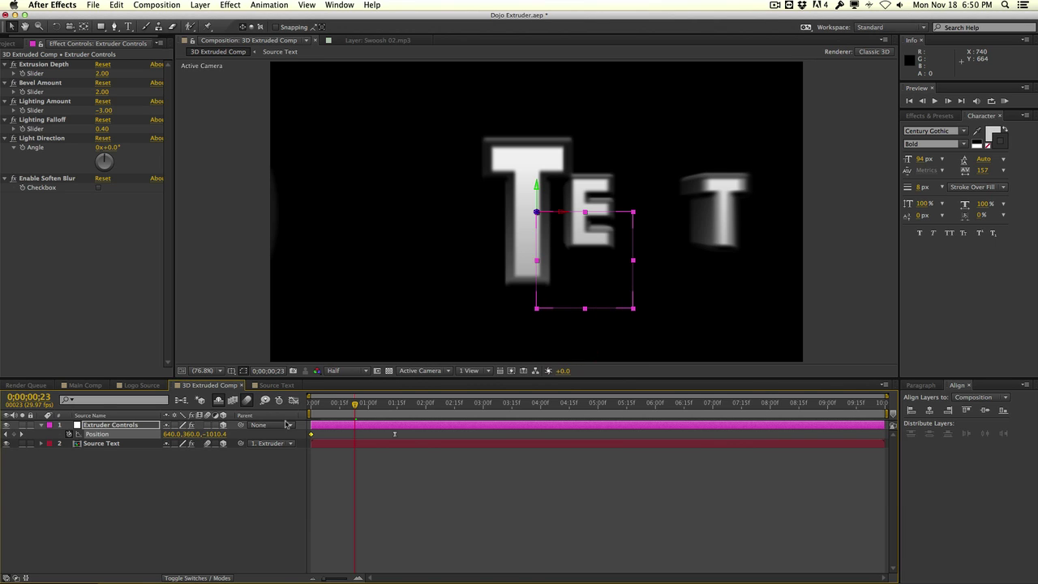
pyautogui.click(239, 507)
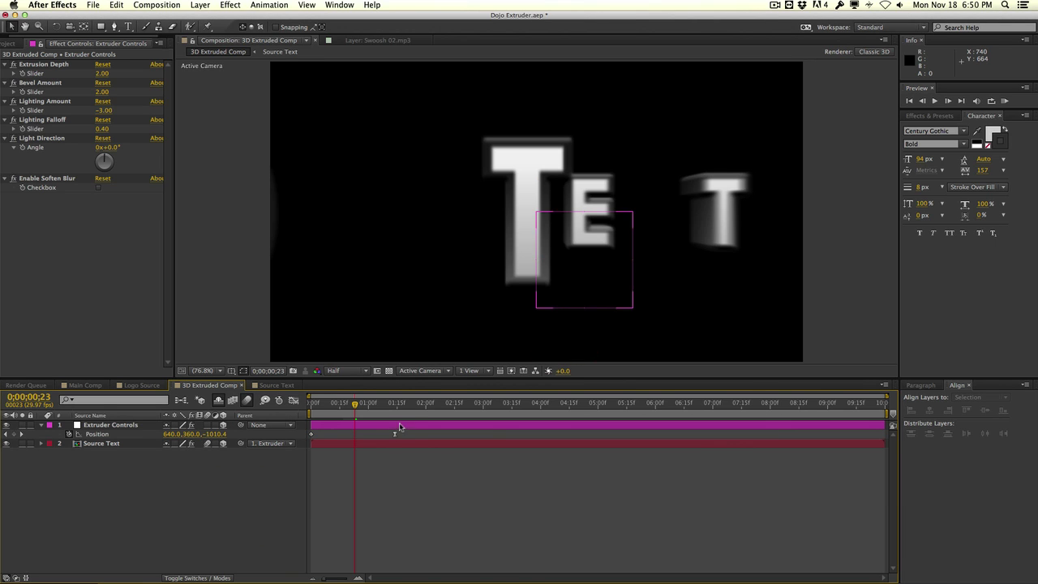
pyautogui.press('space')
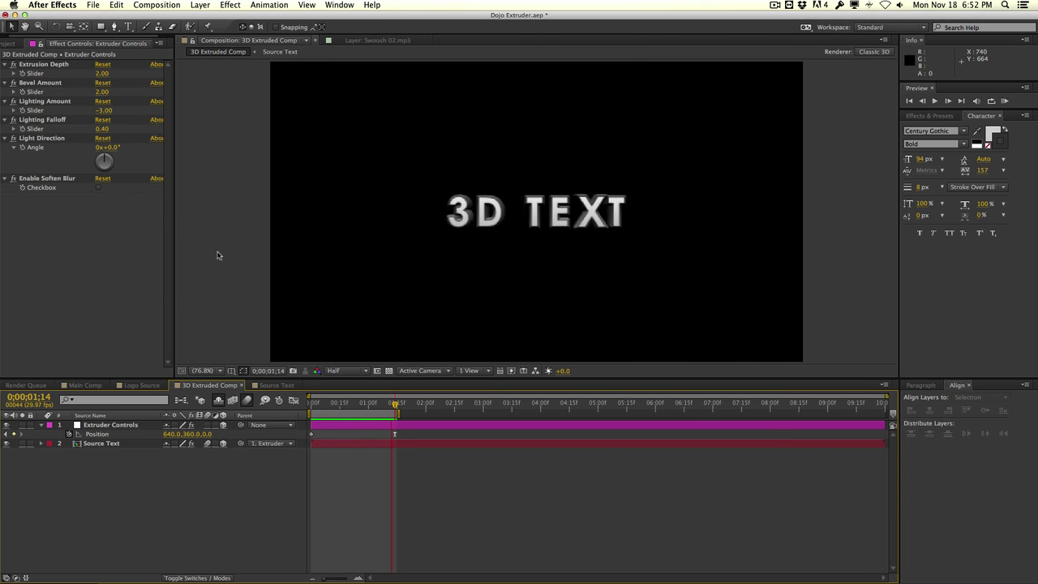
pyautogui.press('space')
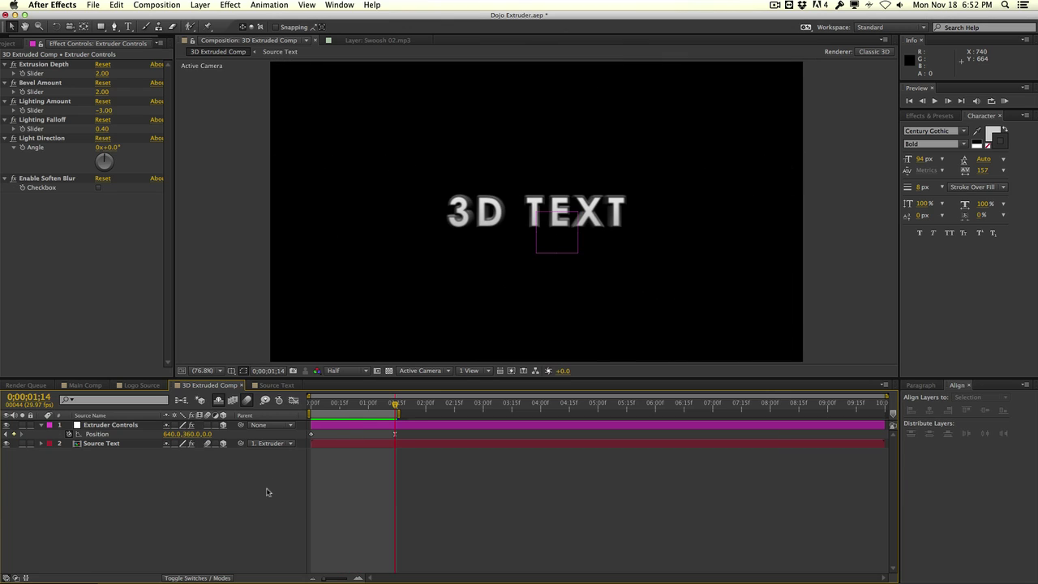
pyautogui.click(281, 386)
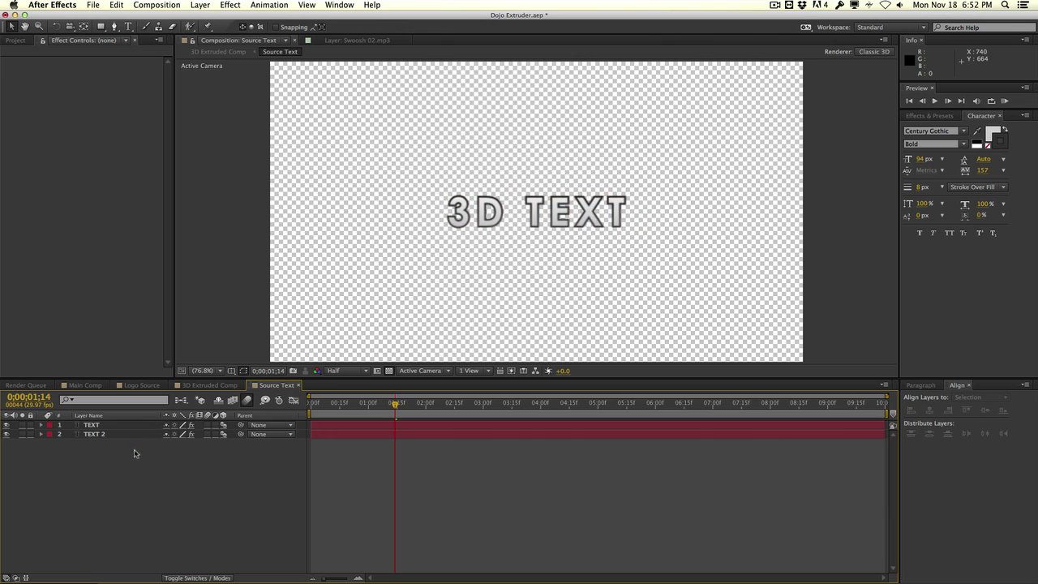
pyautogui.click(332, 403)
pyautogui.moveTo(333, 403); pyautogui.dragTo(361, 403)
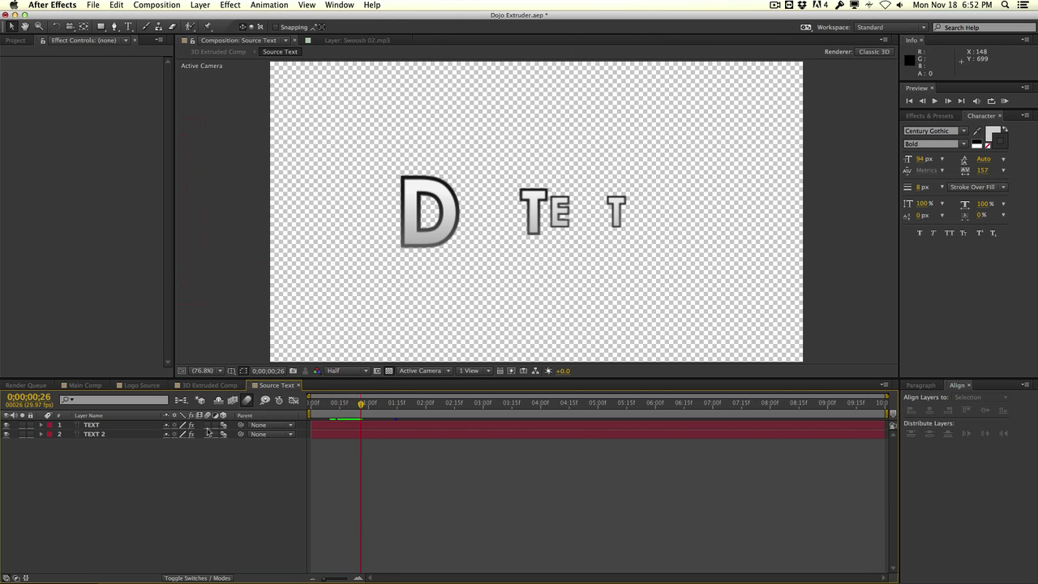
pyautogui.click(203, 386)
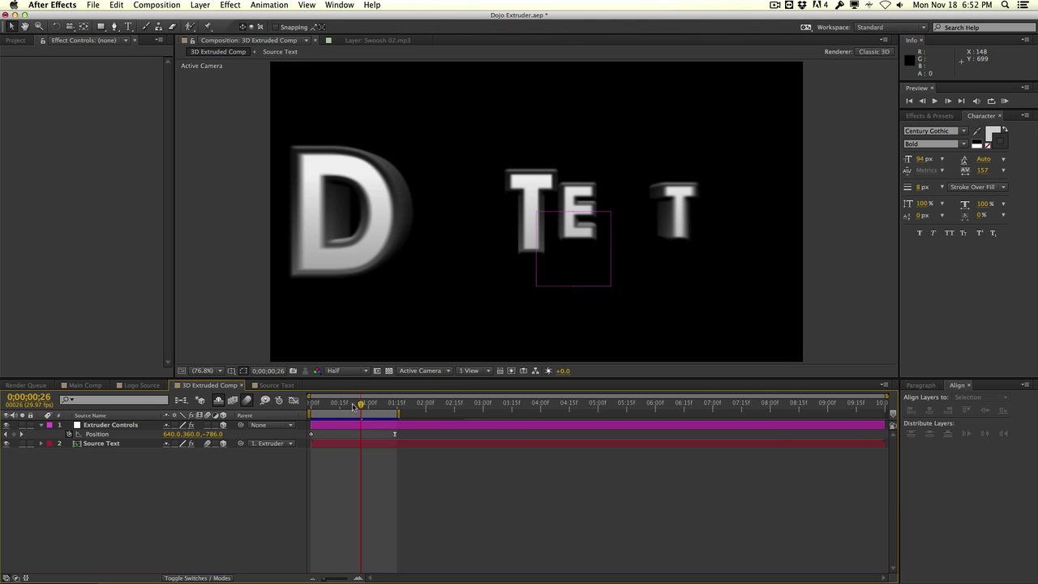
pyautogui.moveTo(352, 403); pyautogui.dragTo(386, 403)
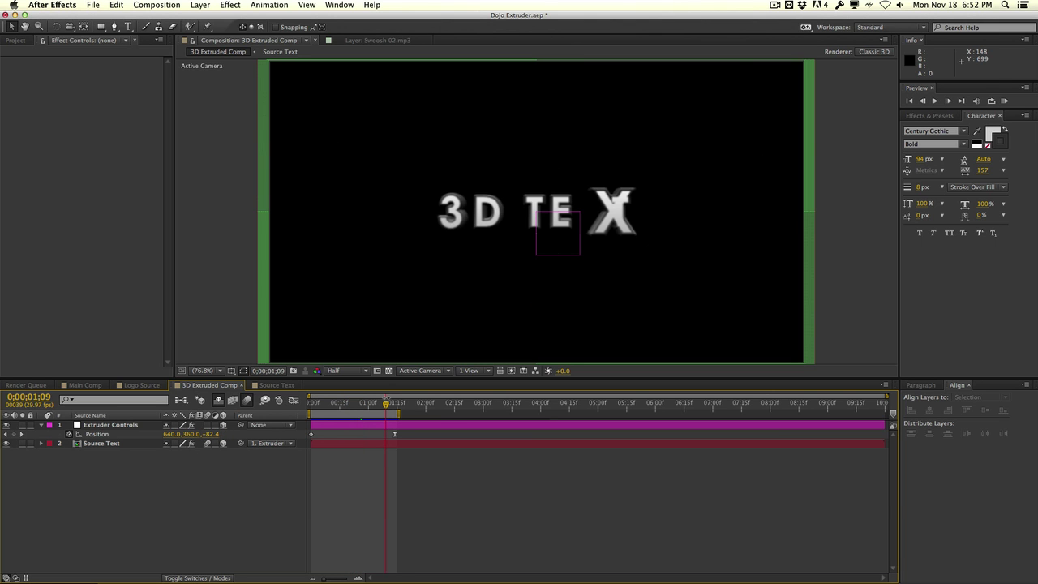